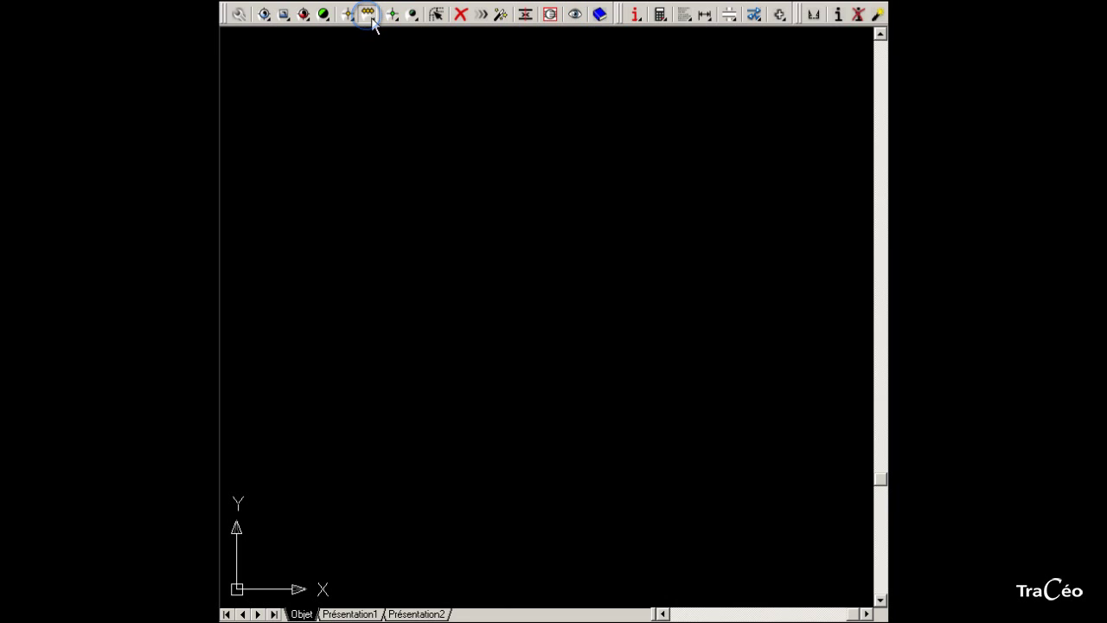
# - Start a single-line pipe bundle definition and enable tubes 3, 4 and 5
pyautogui.moveTo(367, 13); pyautogui.dragTo(370, 40)
pyautogui.click(368, 35)
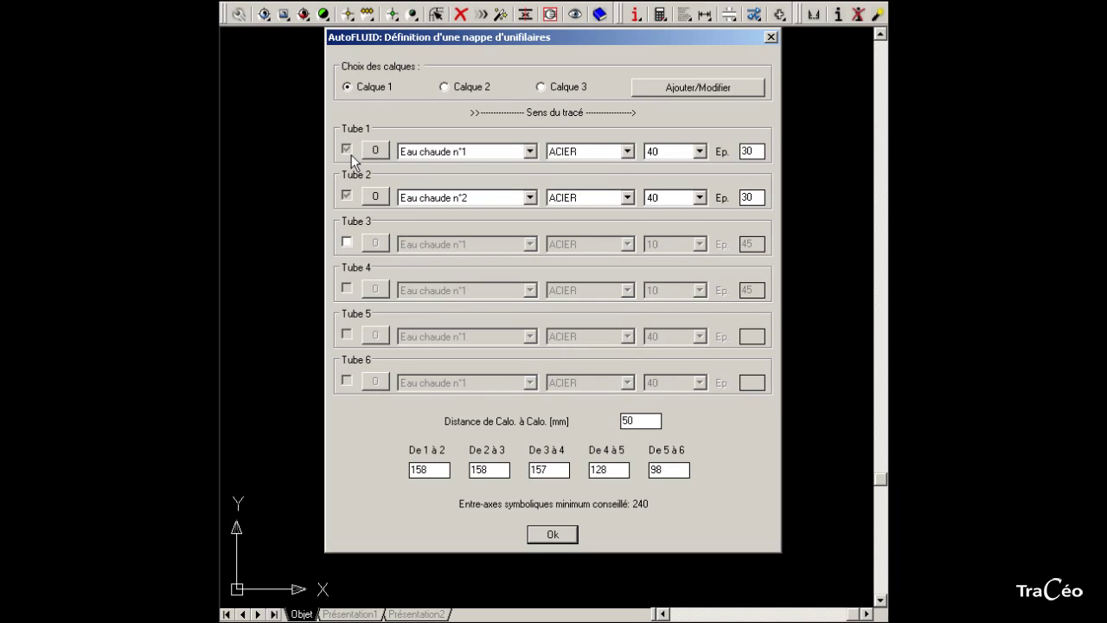
pyautogui.click(347, 242)
pyautogui.click(346, 289)
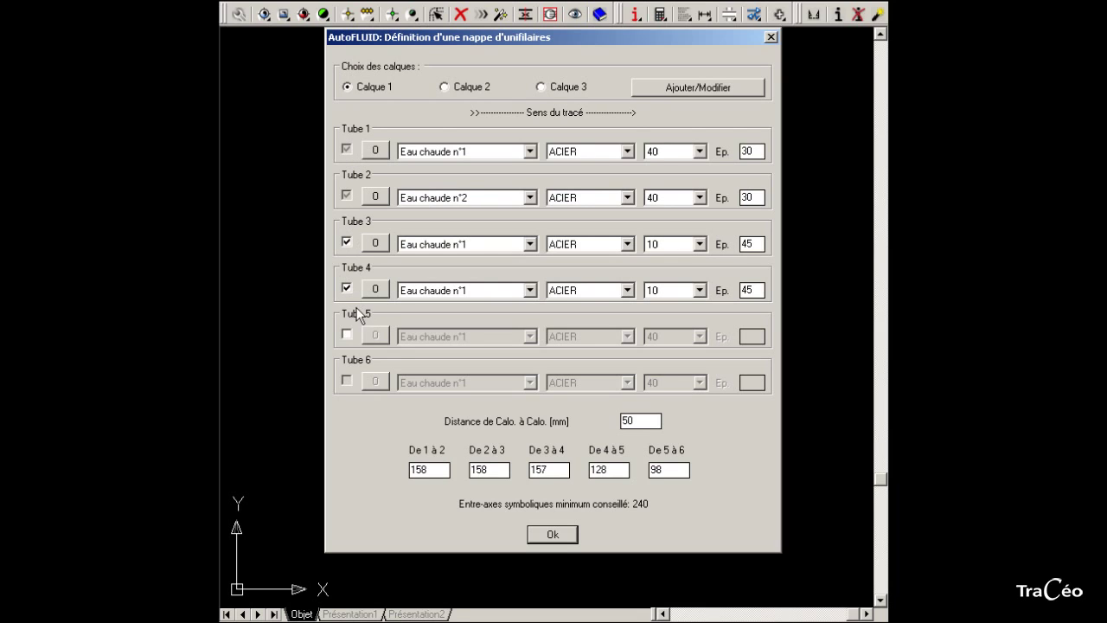
pyautogui.click(347, 334)
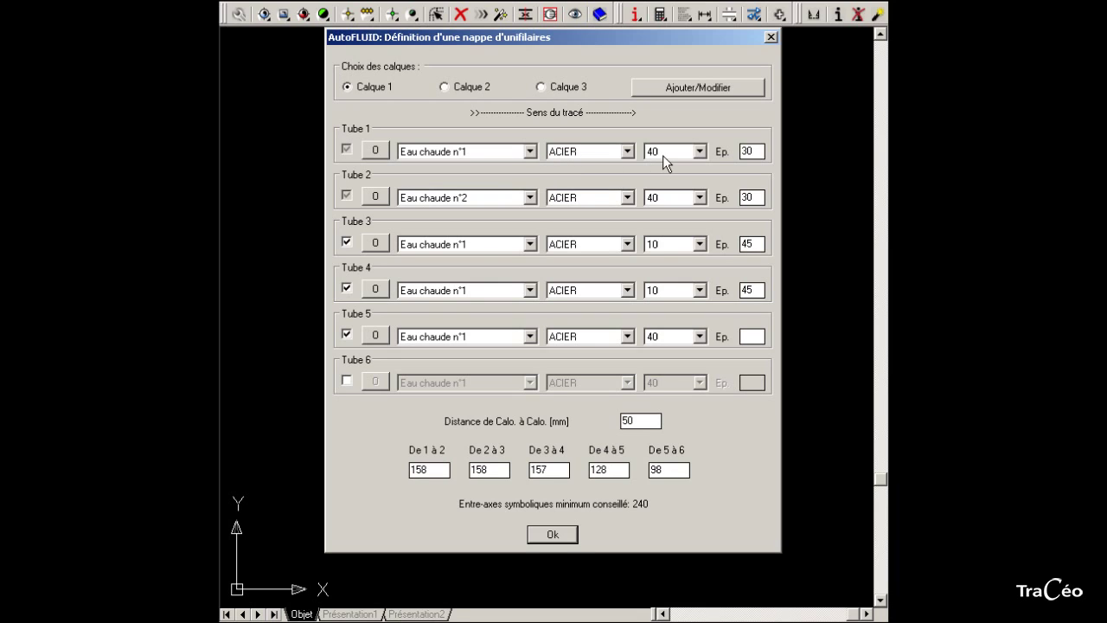
# - Assign the Hydraulique layer Eau glacée N°1 to tube 3
pyautogui.doubleClick(743, 151)
pyautogui.click(758, 151)
pyautogui.click(409, 244)
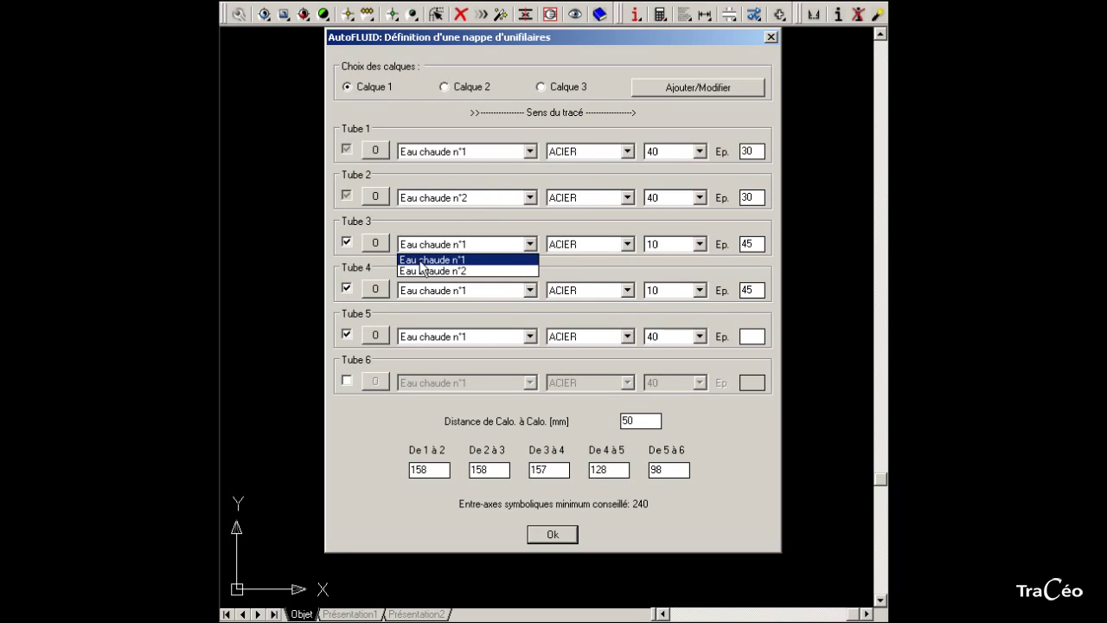
pyautogui.click(375, 243)
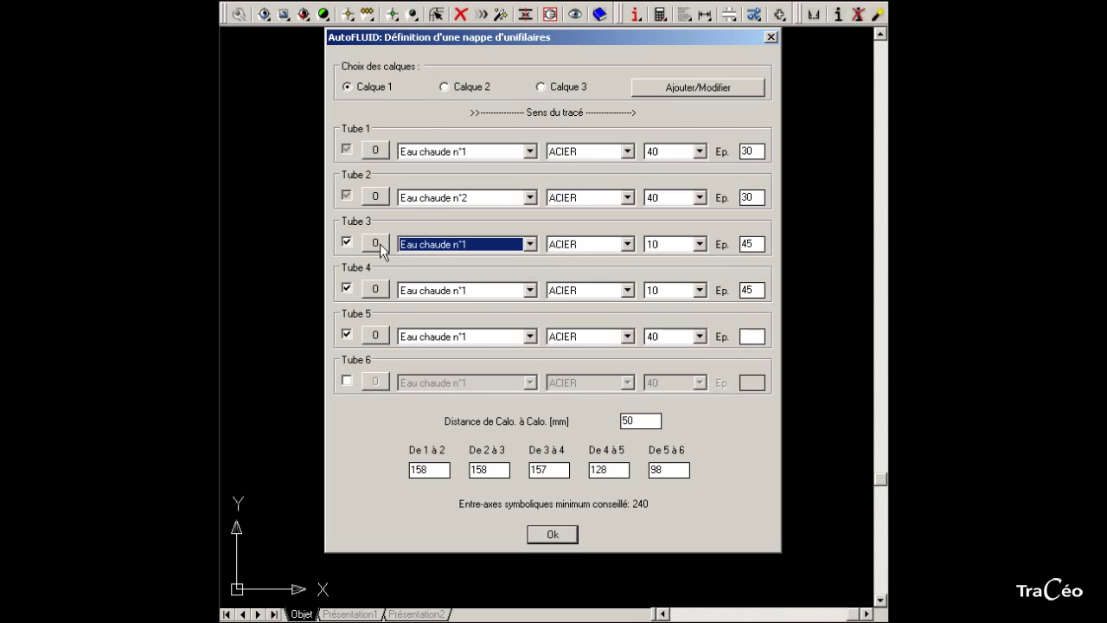
pyautogui.click(375, 243)
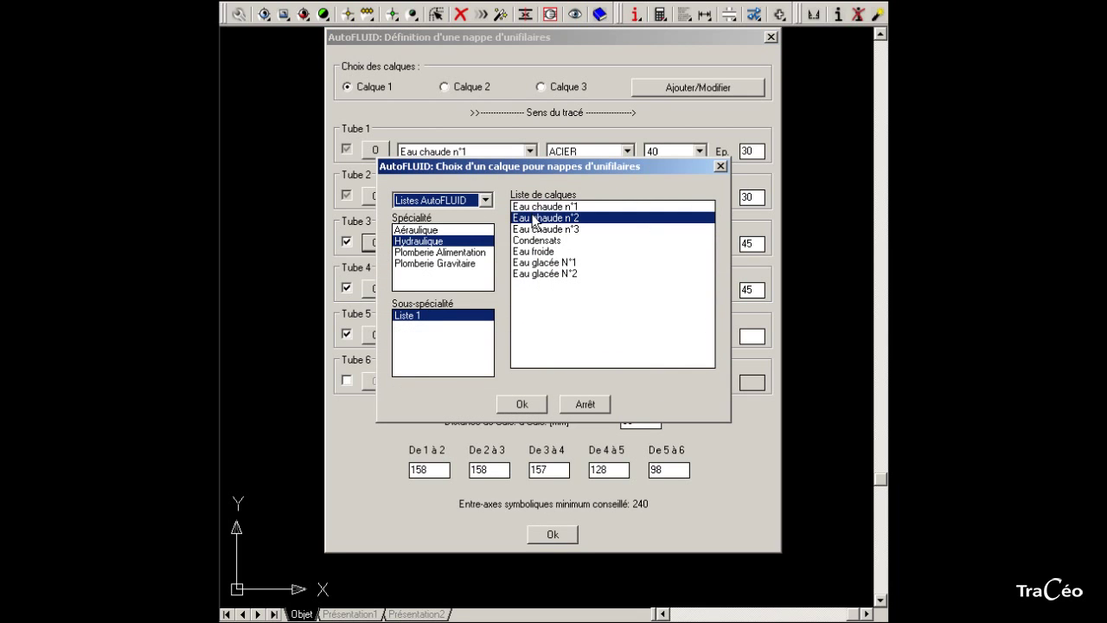
pyautogui.click(415, 252)
pyautogui.click(417, 241)
pyautogui.click(543, 262)
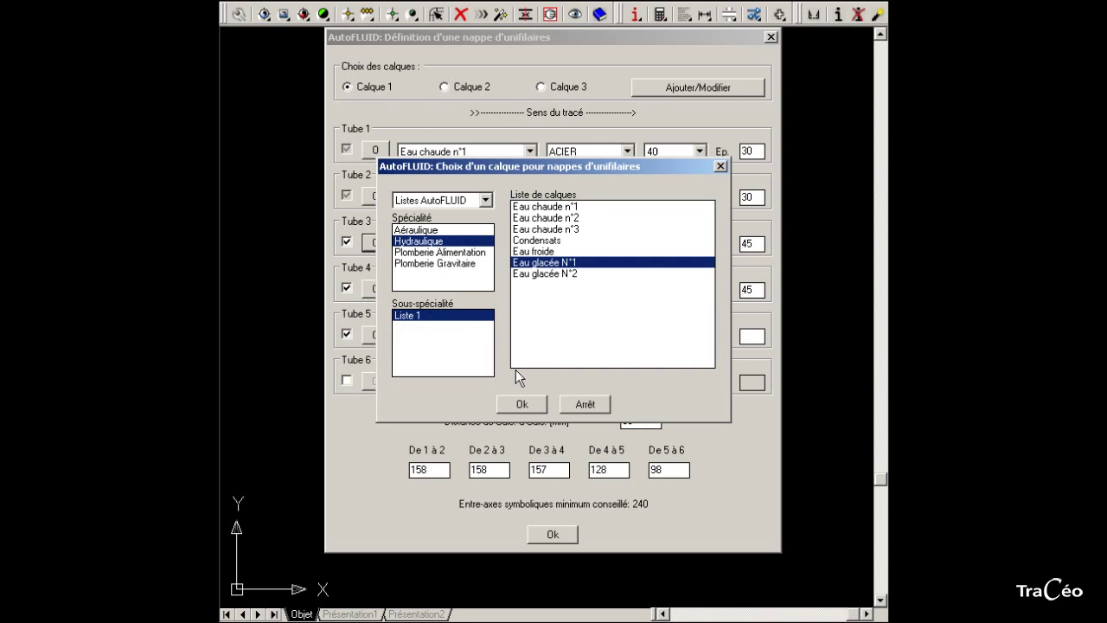
pyautogui.click(521, 404)
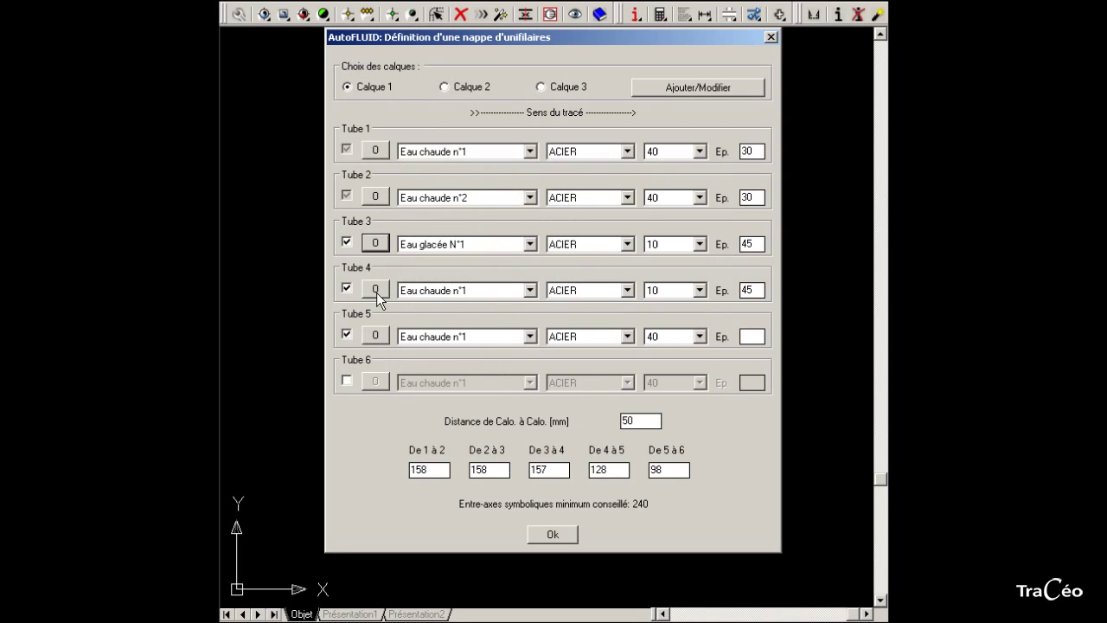
# - Assign the Hydraulique layer Eau glacée N°2 to tube 4
pyautogui.click(383, 292)
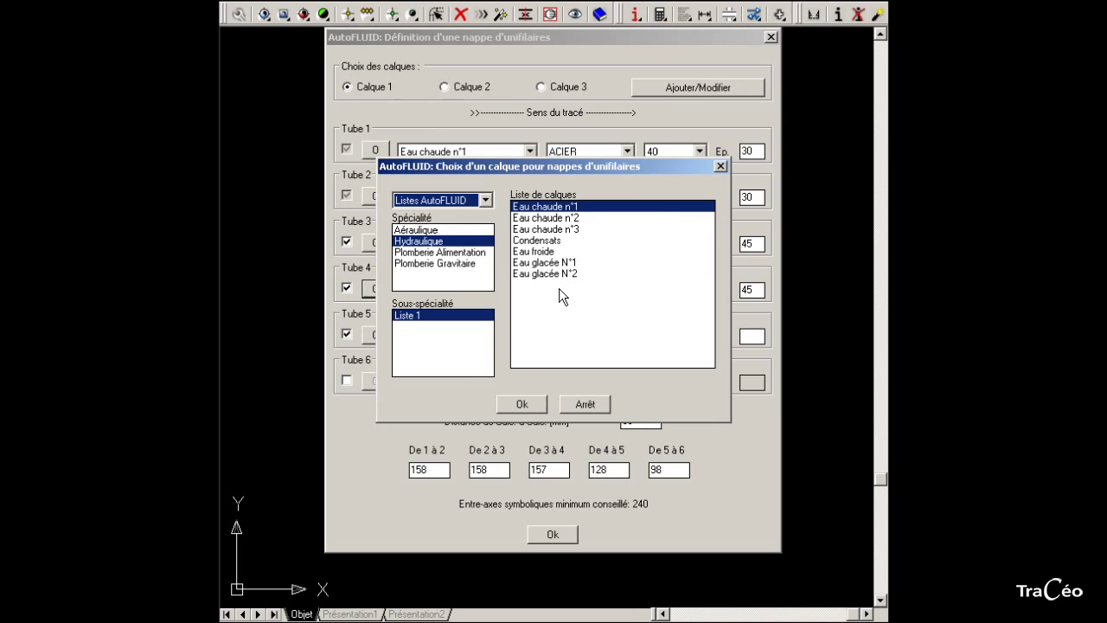
pyautogui.click(557, 274)
pyautogui.click(526, 406)
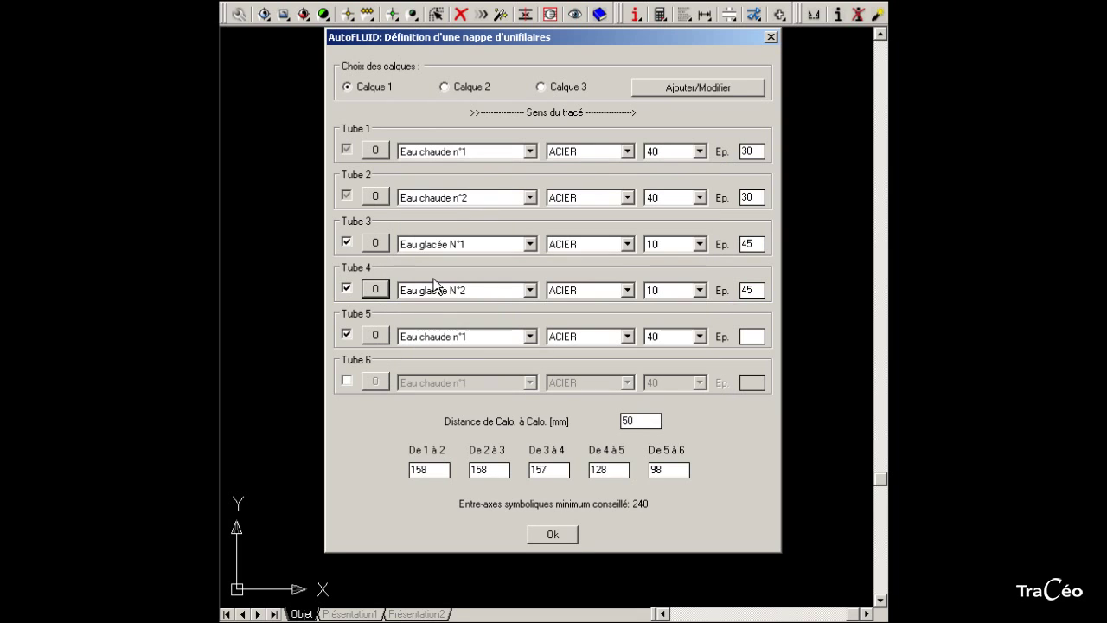
# - Set the diameter of tubes 3 and 4, the two chilled-water pipes, to 65
pyautogui.click(675, 244)
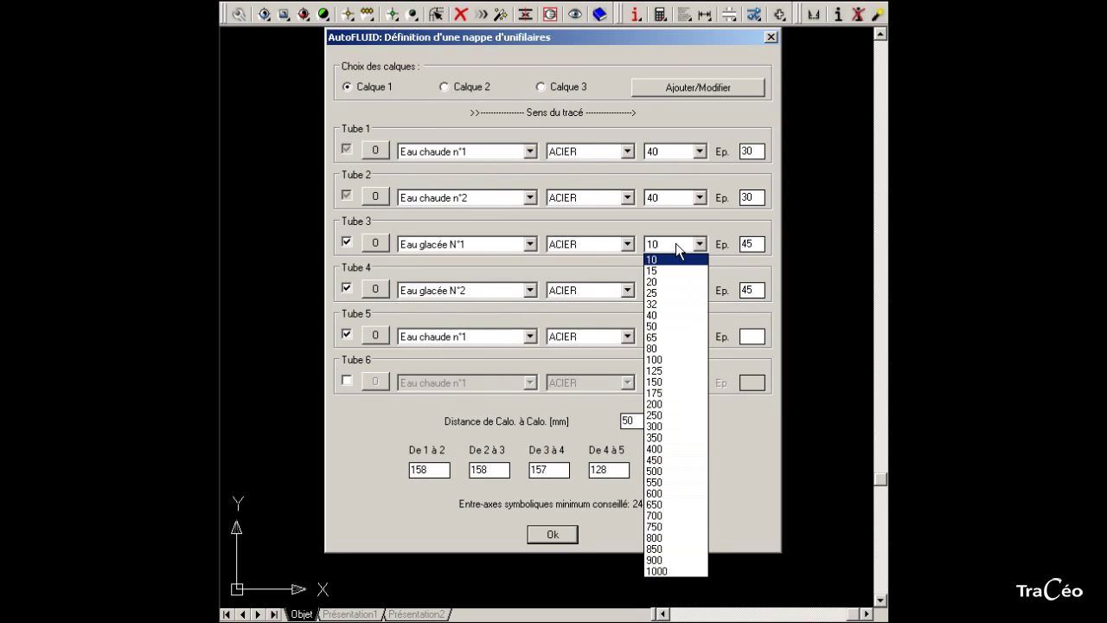
pyautogui.click(673, 337)
pyautogui.click(669, 291)
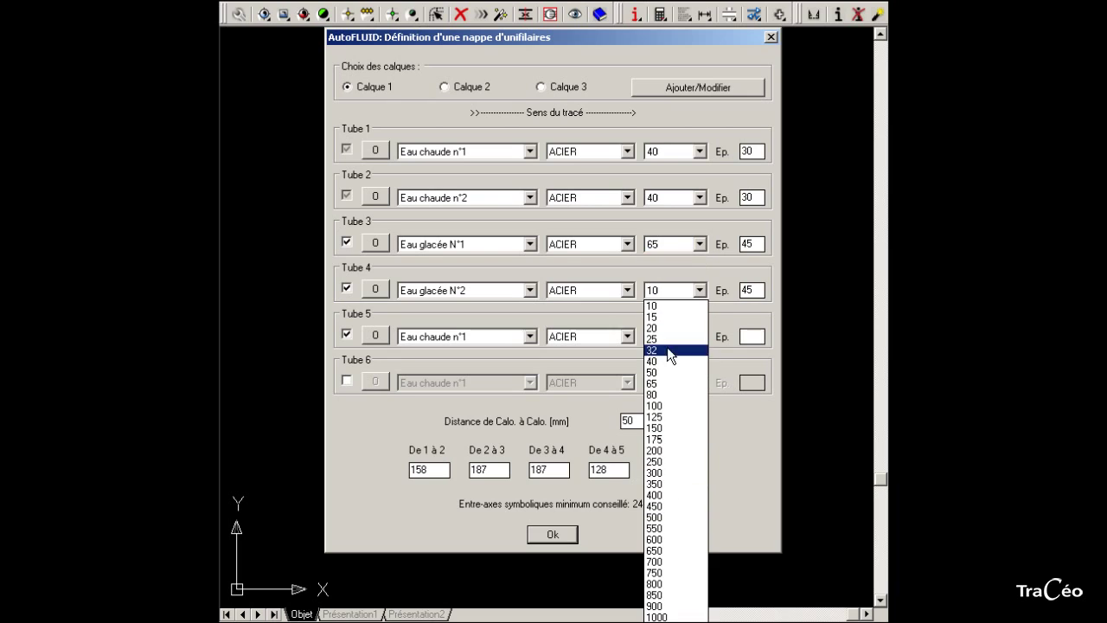
pyautogui.click(666, 384)
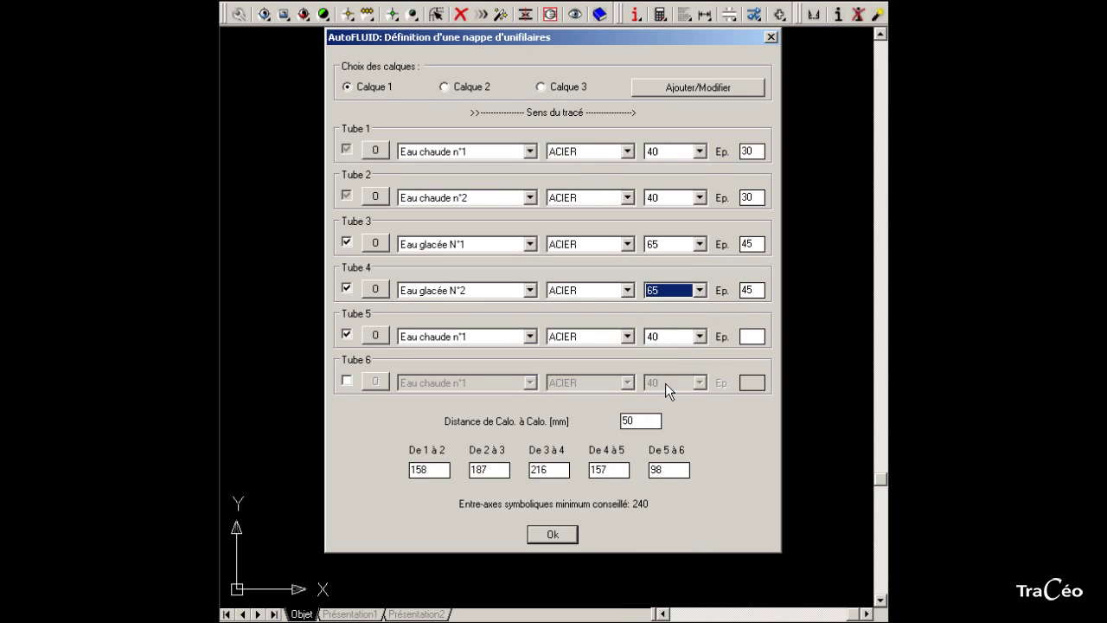
pyautogui.doubleClick(744, 245)
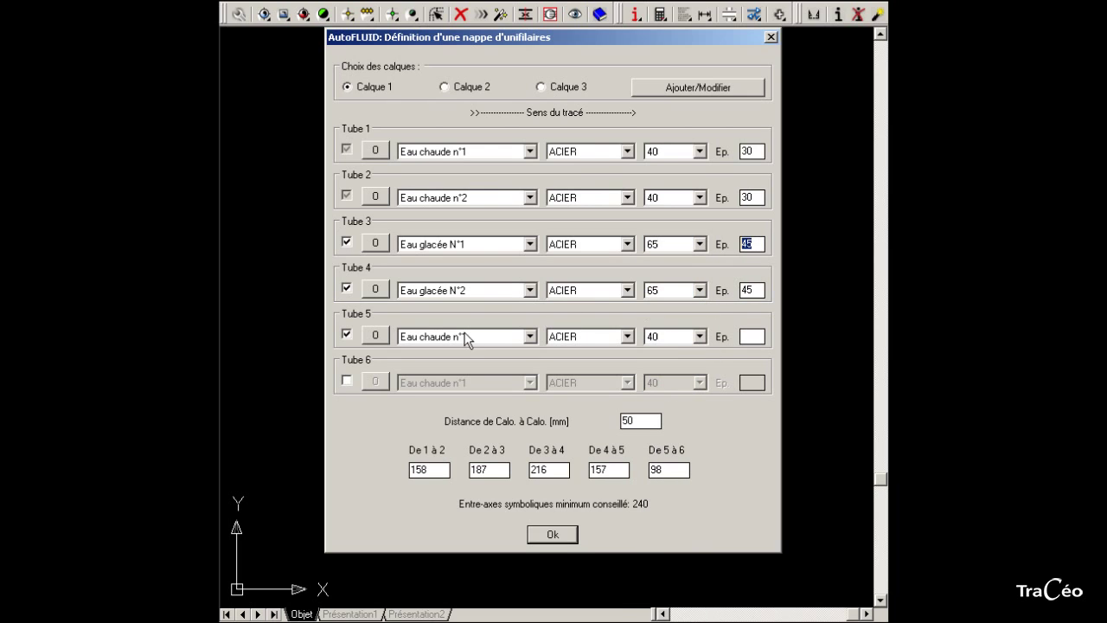
# - Assign the Hydraulique layer Condensats to tube 5
pyautogui.click(375, 335)
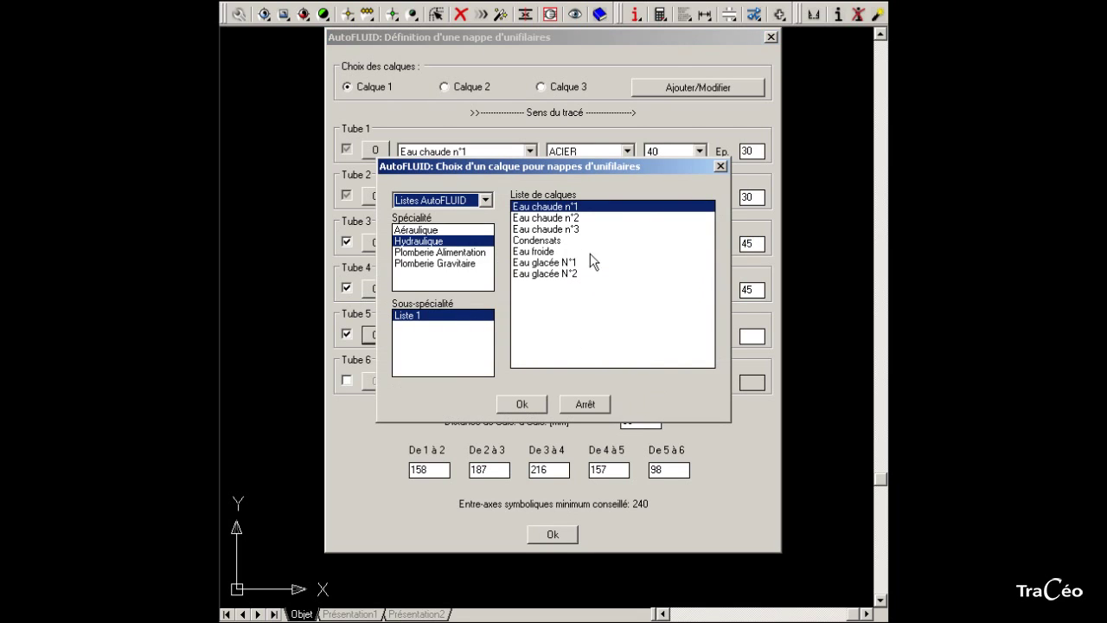
pyautogui.click(544, 241)
pyautogui.click(522, 404)
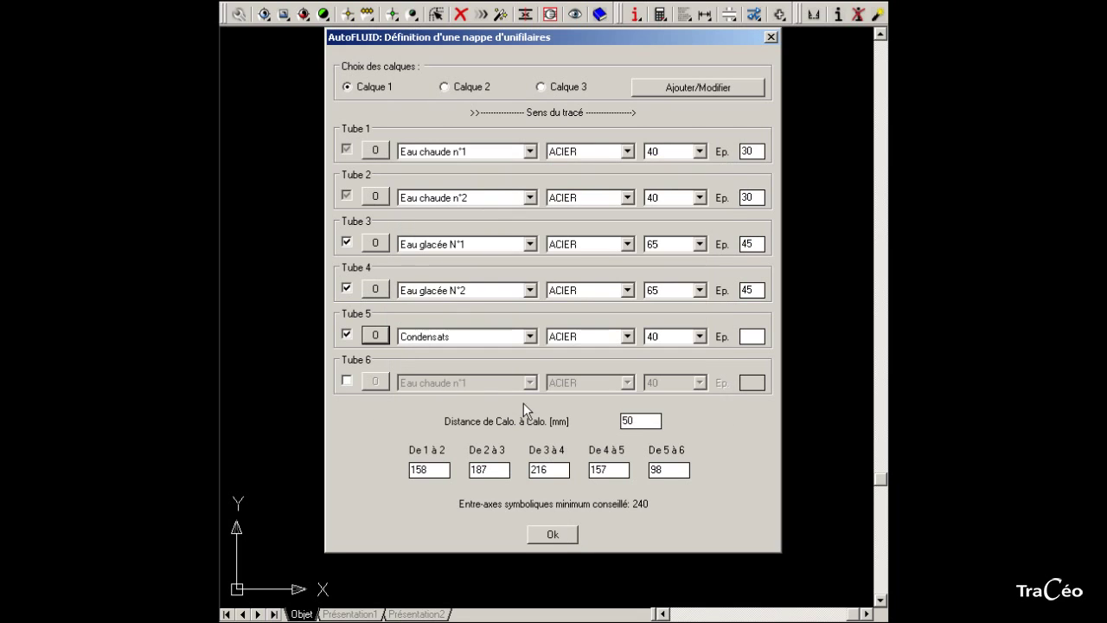
# - Force the spacing between tubes 1 and 2 to 160 mm and between tubes 2 and 3 to 200 mm, then accept the bundle definition
pyautogui.moveTo(638, 419); pyautogui.dragTo(611, 424)
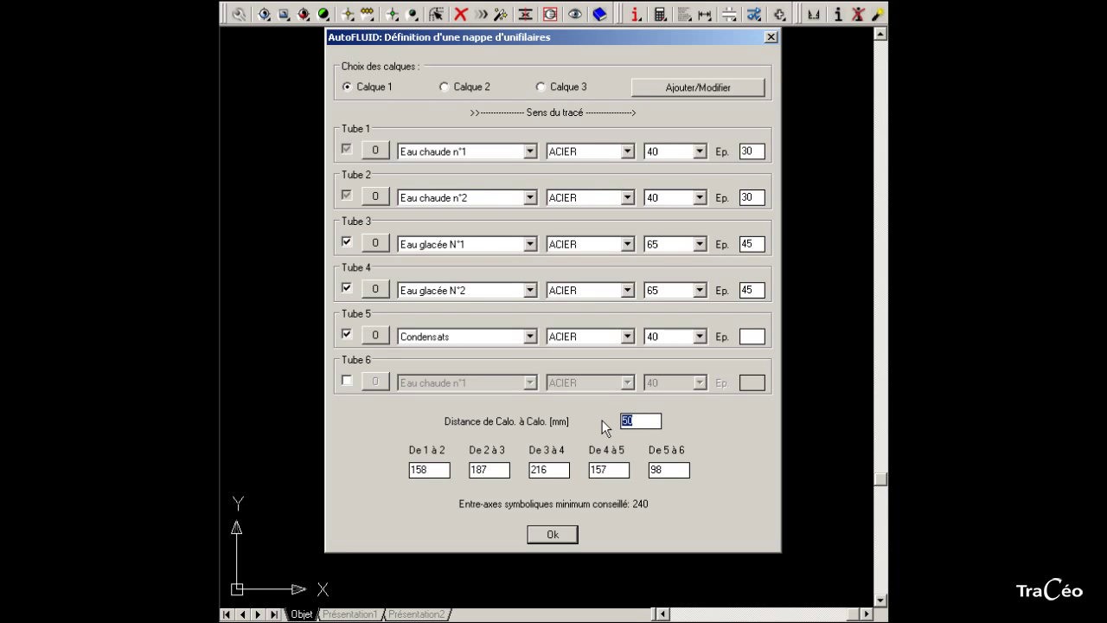
pyautogui.click(643, 420)
pyautogui.moveTo(434, 469); pyautogui.dragTo(399, 474)
pyautogui.write('160')
pyautogui.press('Tab')
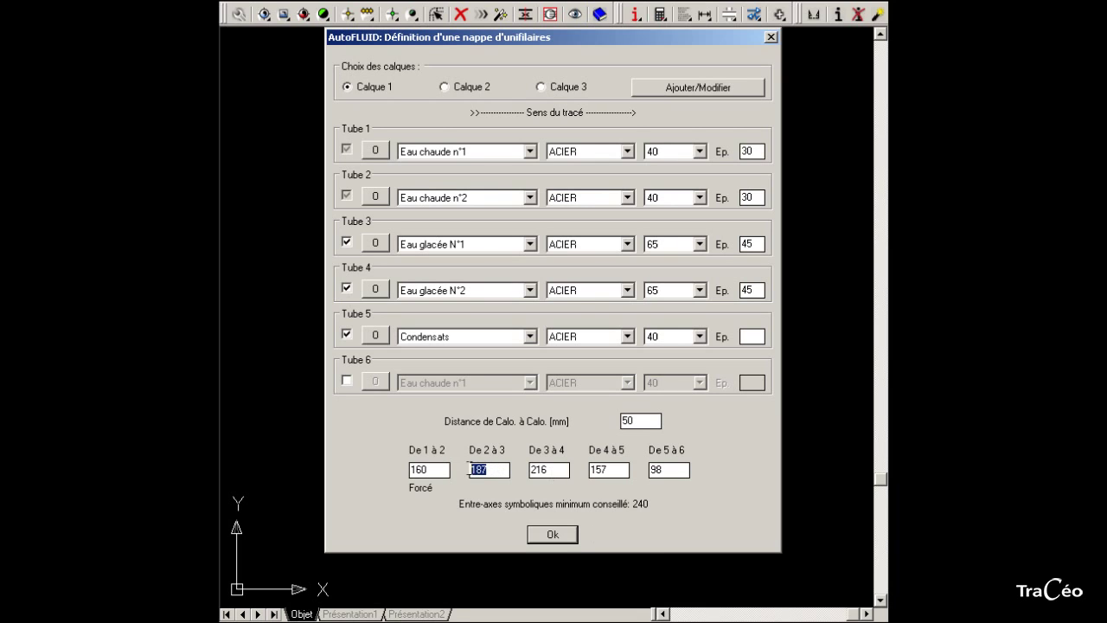
pyautogui.write('200')
pyautogui.click(554, 533)
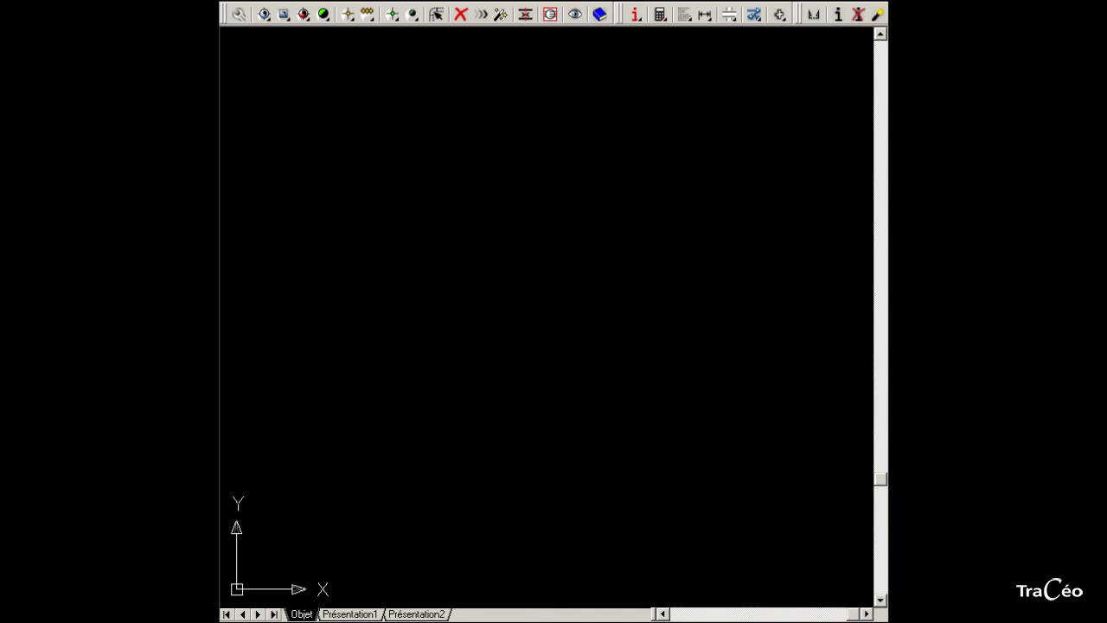
# - Draw a horizontal run of the five-pipe bundle across the upper part of the empty drawing
pyautogui.click(729, 190)
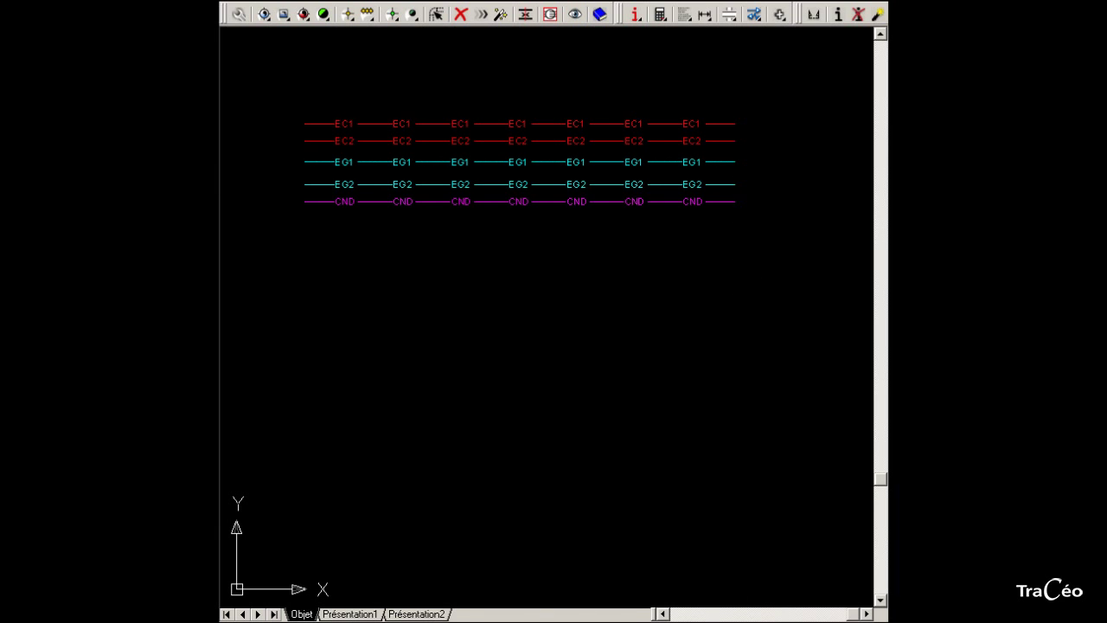
pyautogui.click(760, 434)
pyautogui.rightClick(760, 433)
pyautogui.click(753, 442)
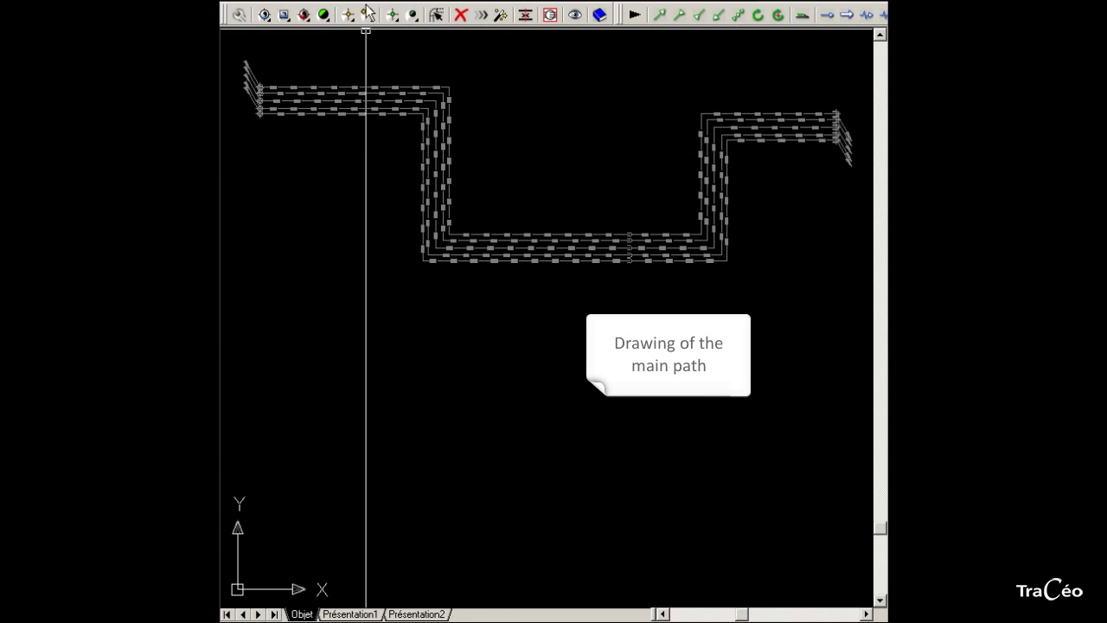
# - Start another single-line pipe bundle, accepting the existing five-tube definition
pyautogui.moveTo(367, 12); pyautogui.dragTo(369, 35)
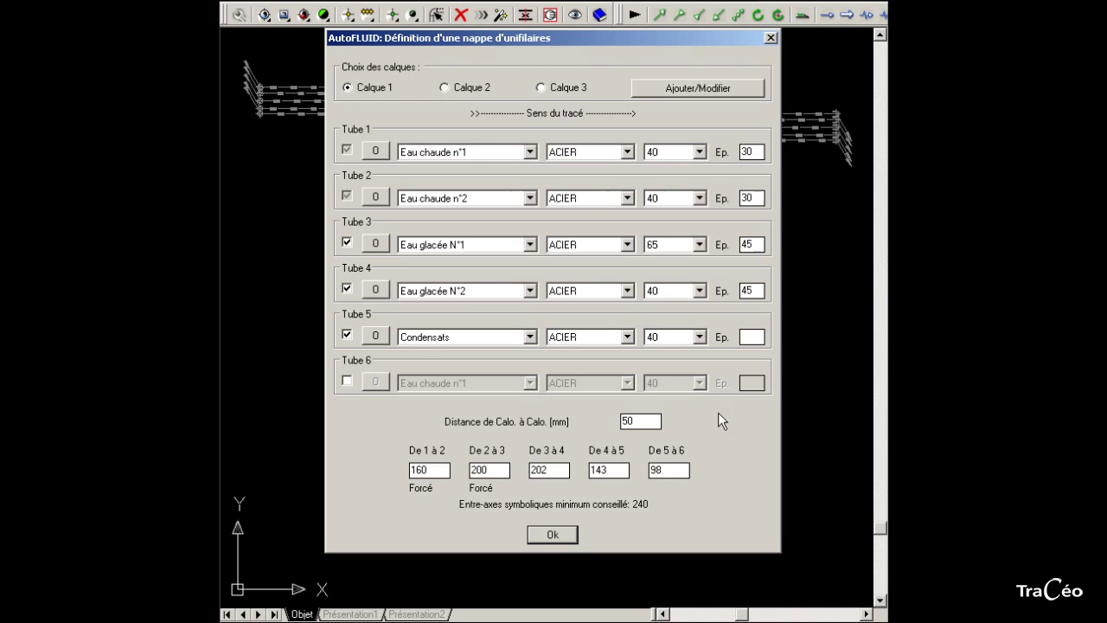
pyautogui.click(551, 535)
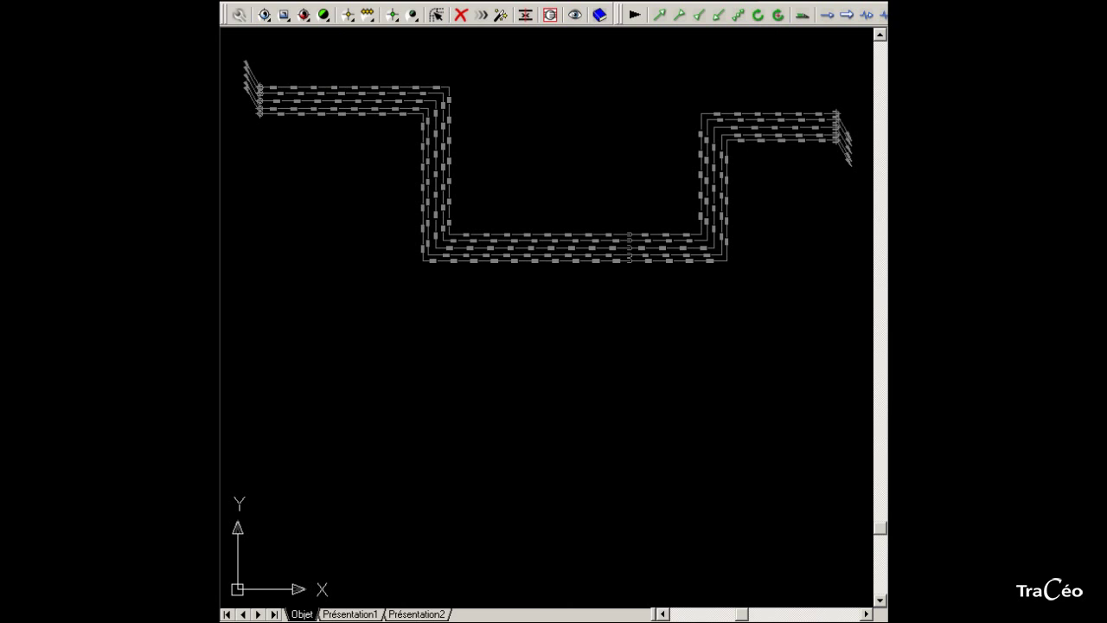
pyautogui.moveTo(231, 116); pyautogui.dragTo(346, 210, button='middle')
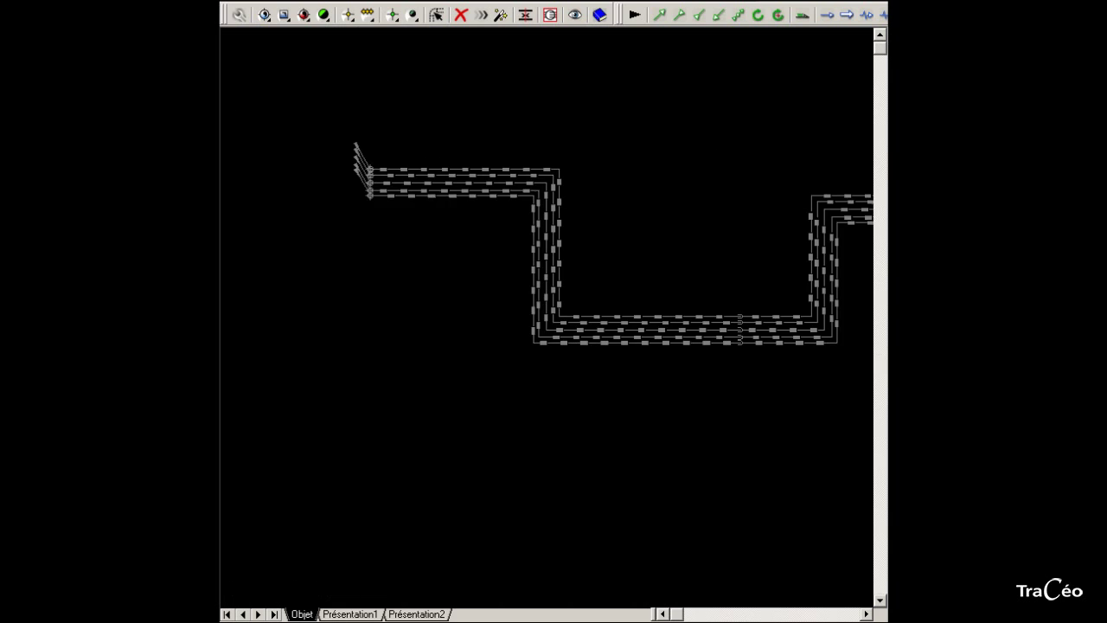
pyautogui.scroll(5, 358, 206)
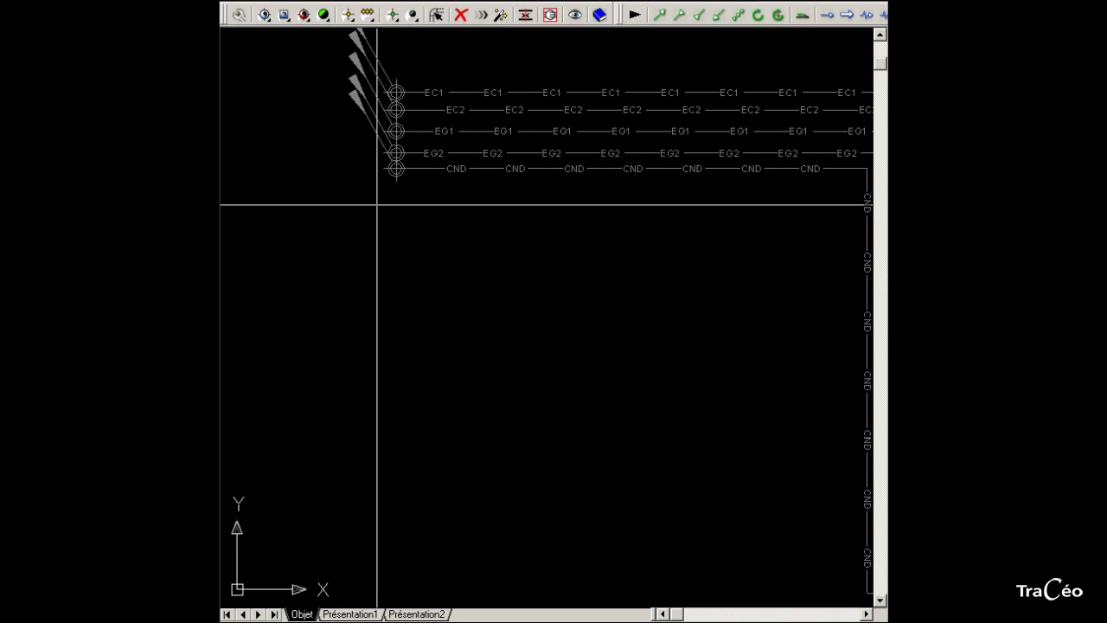
# - Set the start options of all five tubes alike to the full circle-and-cross riser symbol with the slanted upper-left flow arrow
pyautogui.rightClick(450, 238)
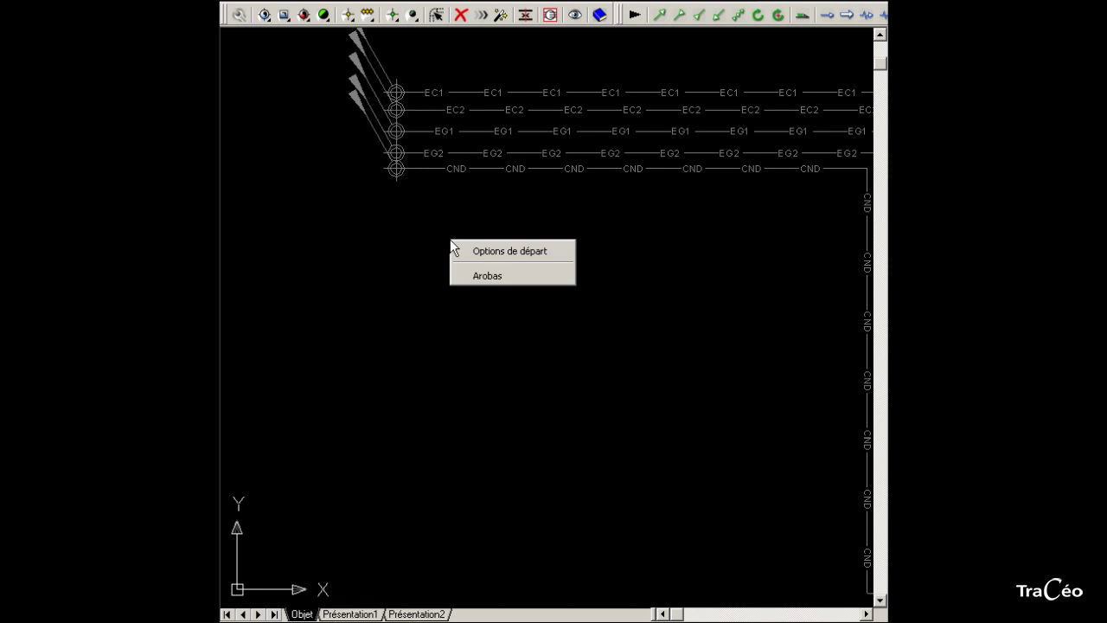
pyautogui.click(548, 252)
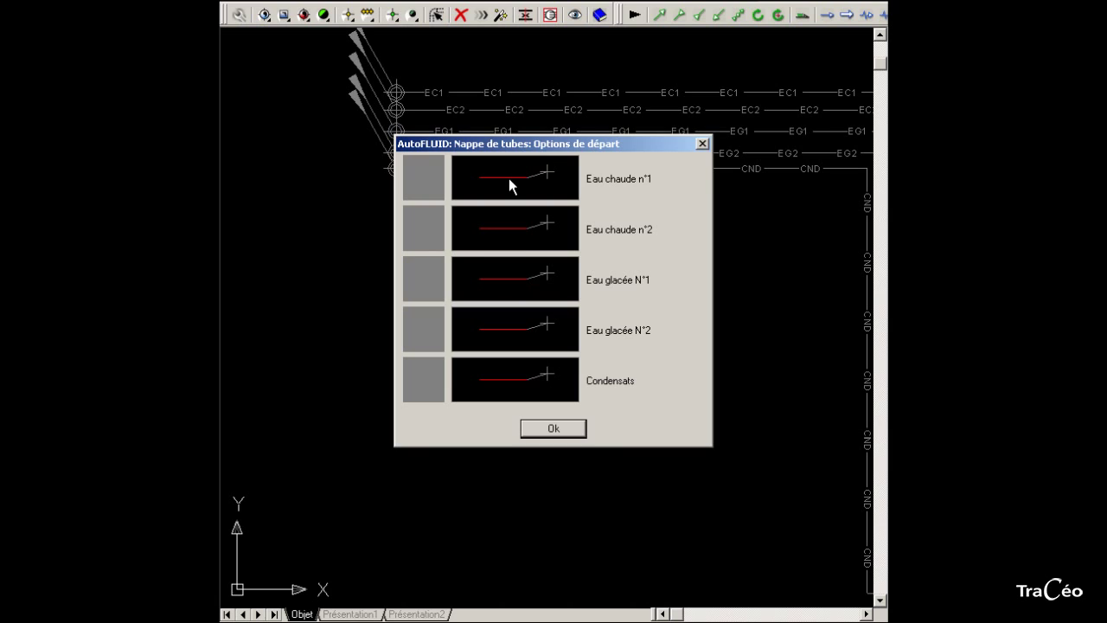
pyautogui.moveTo(502, 144); pyautogui.dragTo(579, 142)
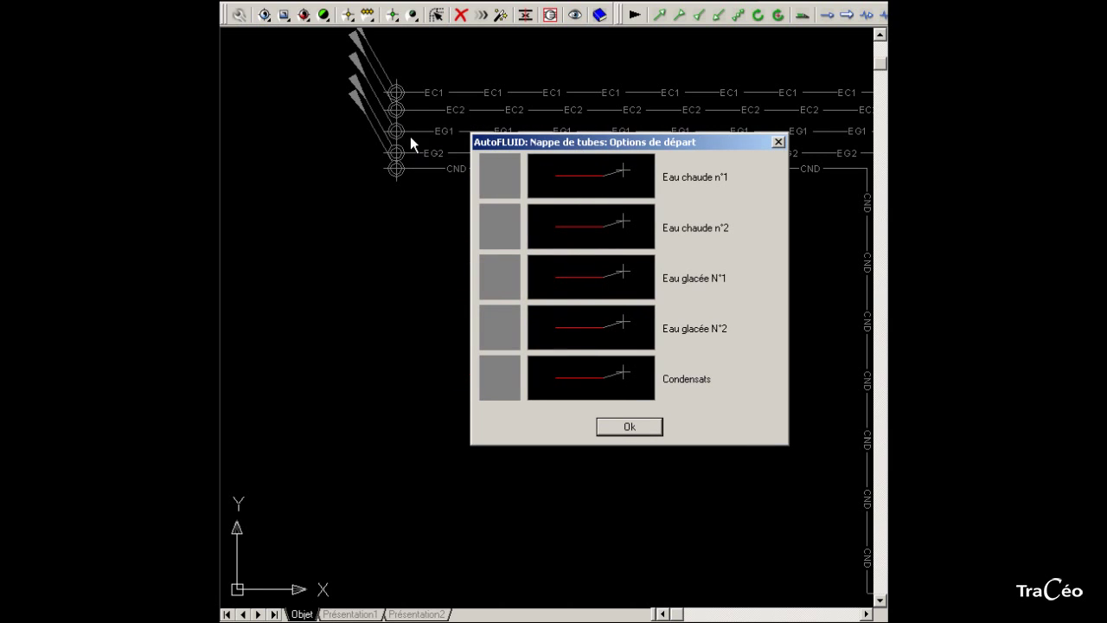
pyautogui.click(618, 173)
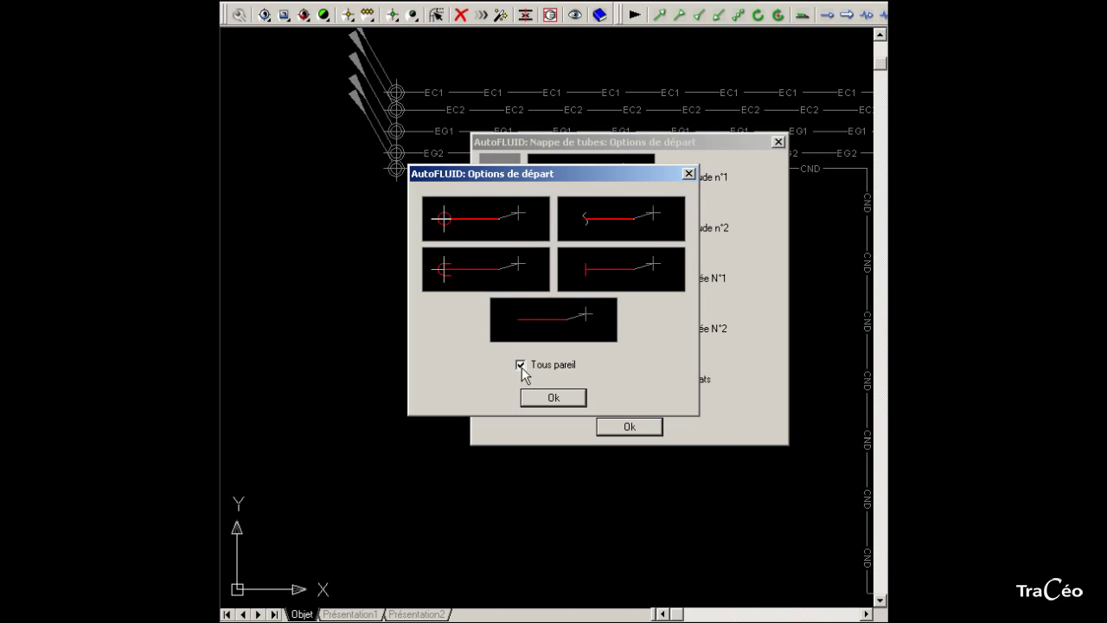
pyautogui.click(506, 232)
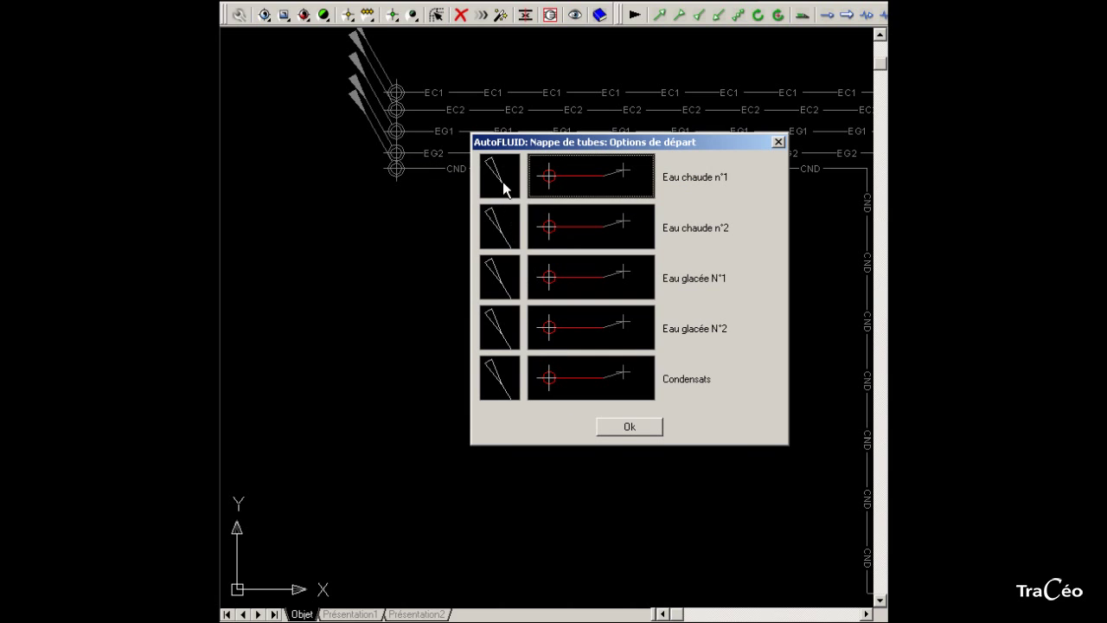
pyautogui.click(505, 189)
pyautogui.click(506, 188)
pyautogui.click(506, 191)
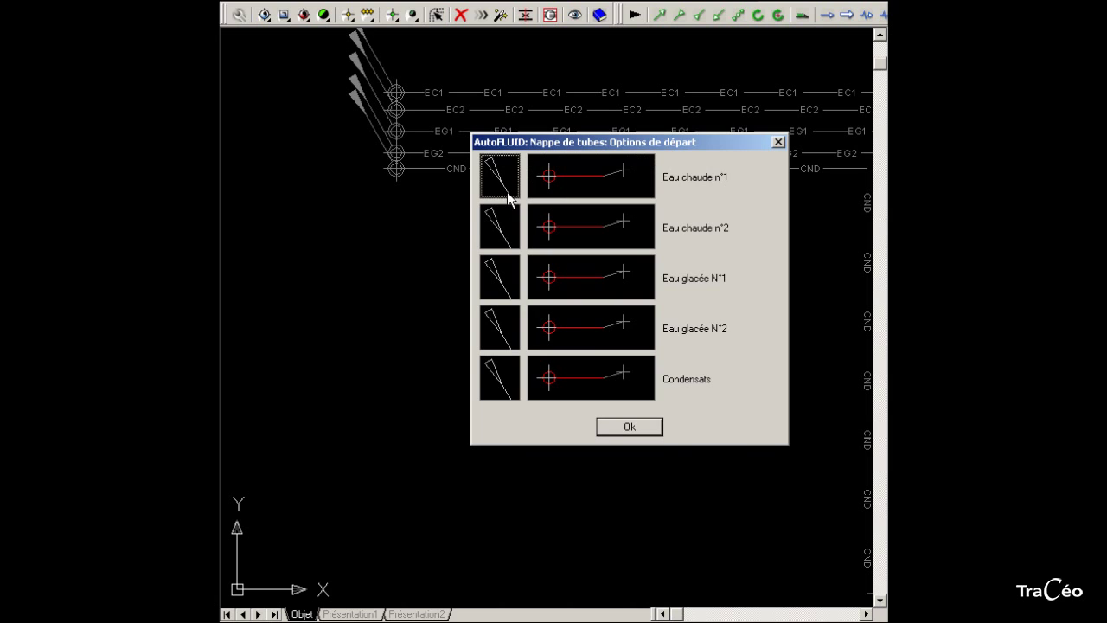
pyautogui.click(627, 426)
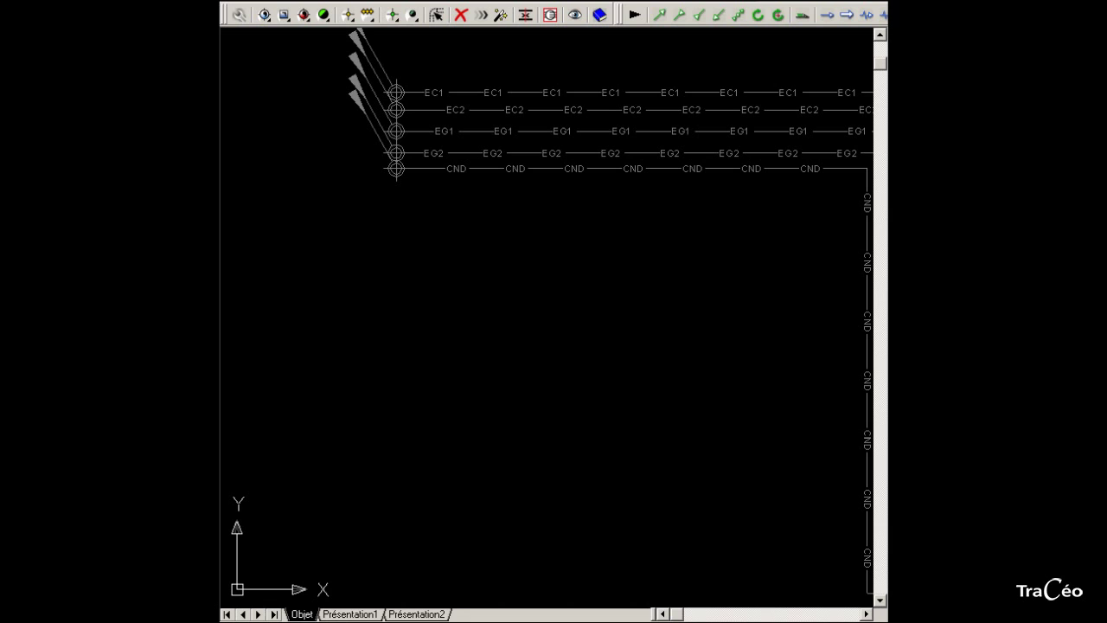
# - Place the bundle's start point below the left end of the grey main path and draw a short horizontal run to the right
pyautogui.click(394, 408)
pyautogui.click(666, 409)
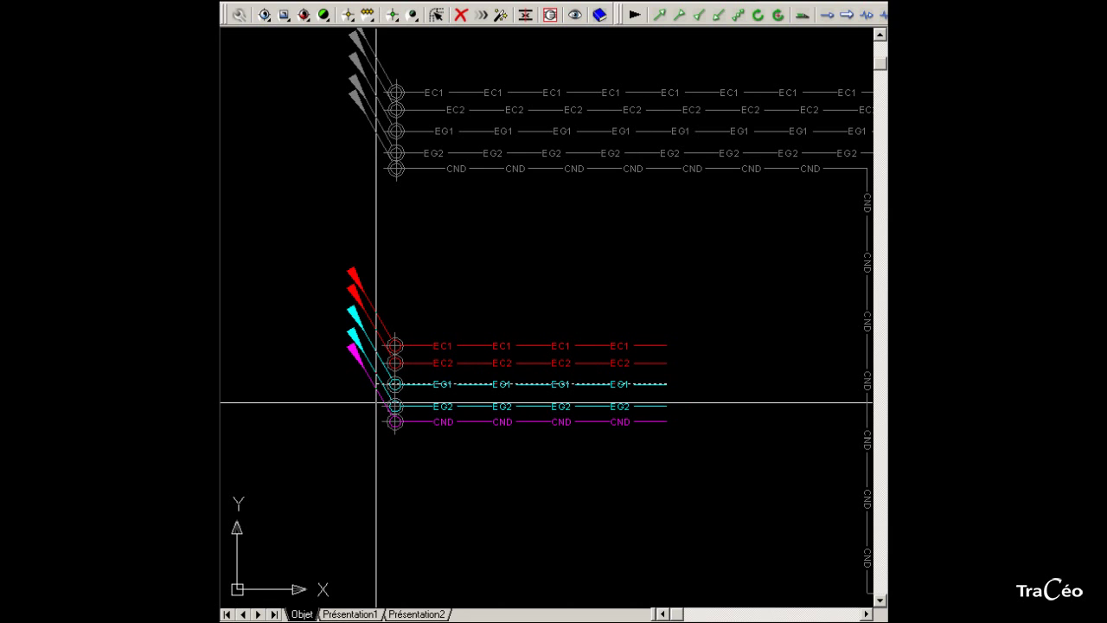
pyautogui.moveTo(599, 407)
pyautogui.mouseDown(button='middle')
pyautogui.moveTo(600, 375)
pyautogui.moveTo(511, 202)
pyautogui.moveTo(445, 212)
pyautogui.mouseUp(button='middle')
pyautogui.scroll(-2, 507, 210)
pyautogui.scroll(-4, 568, 230)
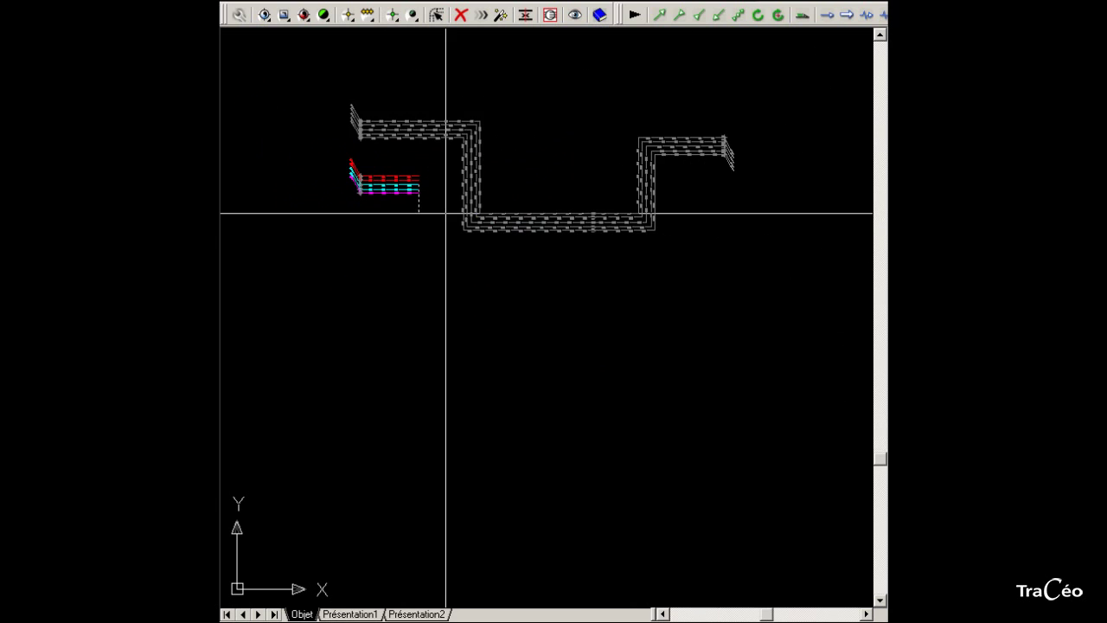
pyautogui.scroll(3, 444, 212)
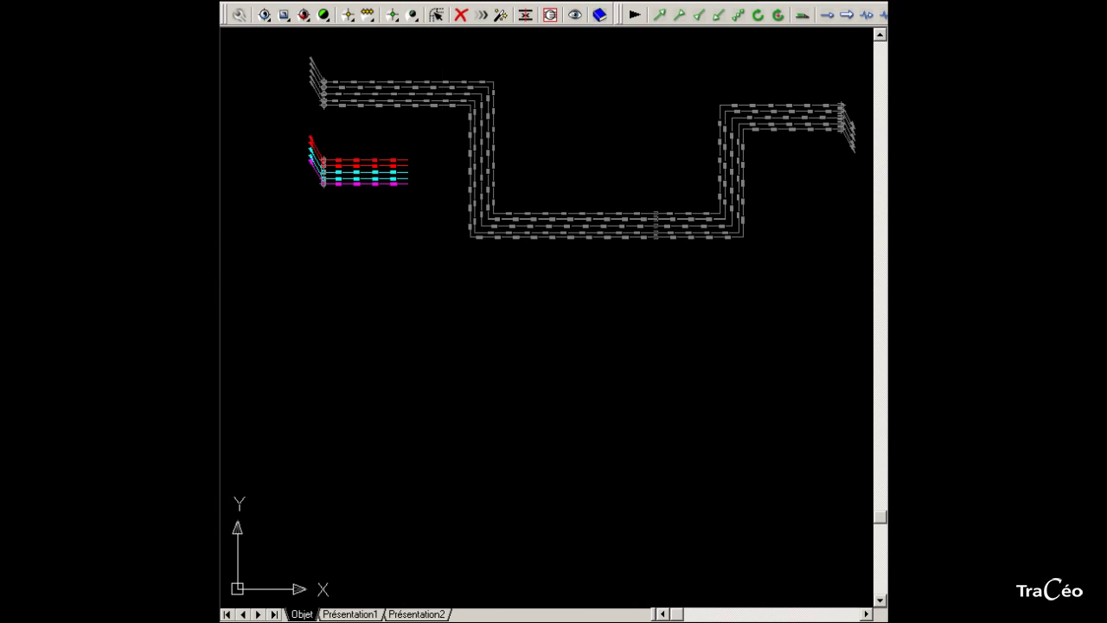
# - Continue the bundle vertically down below the grey path's lower run, and draw a horizontal run right to beneath its level-change symbols
pyautogui.click(442, 290)
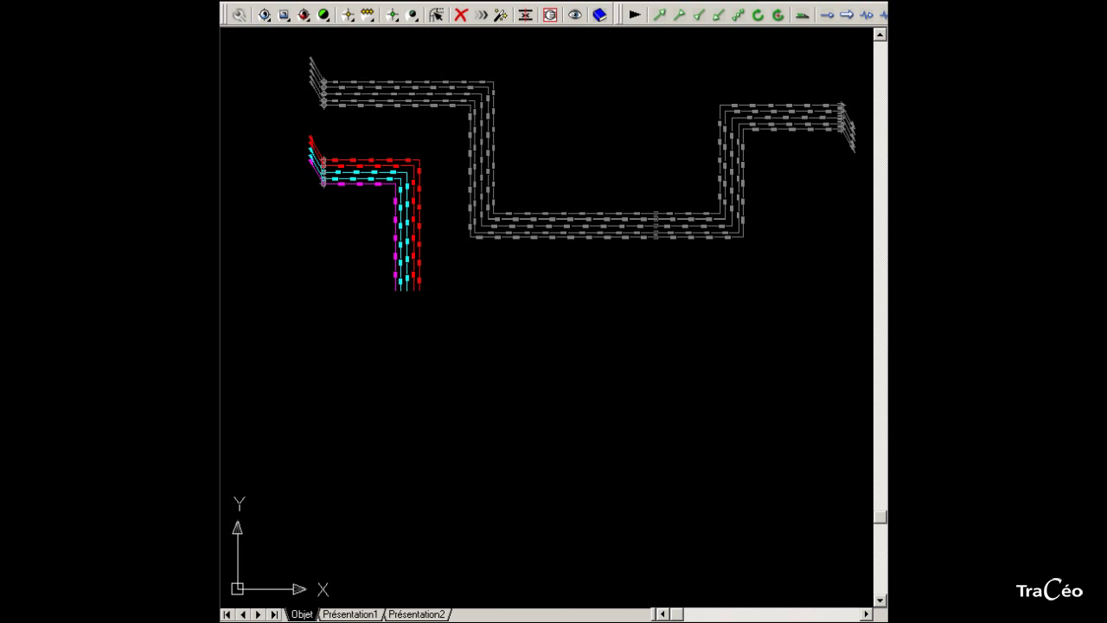
pyautogui.click(650, 290)
# - Set the intermediate options of all five tubes alike to the level-change symbol with the arc curving to the right
pyautogui.scroll(3, 650, 275)
pyautogui.scroll(3, 659, 265)
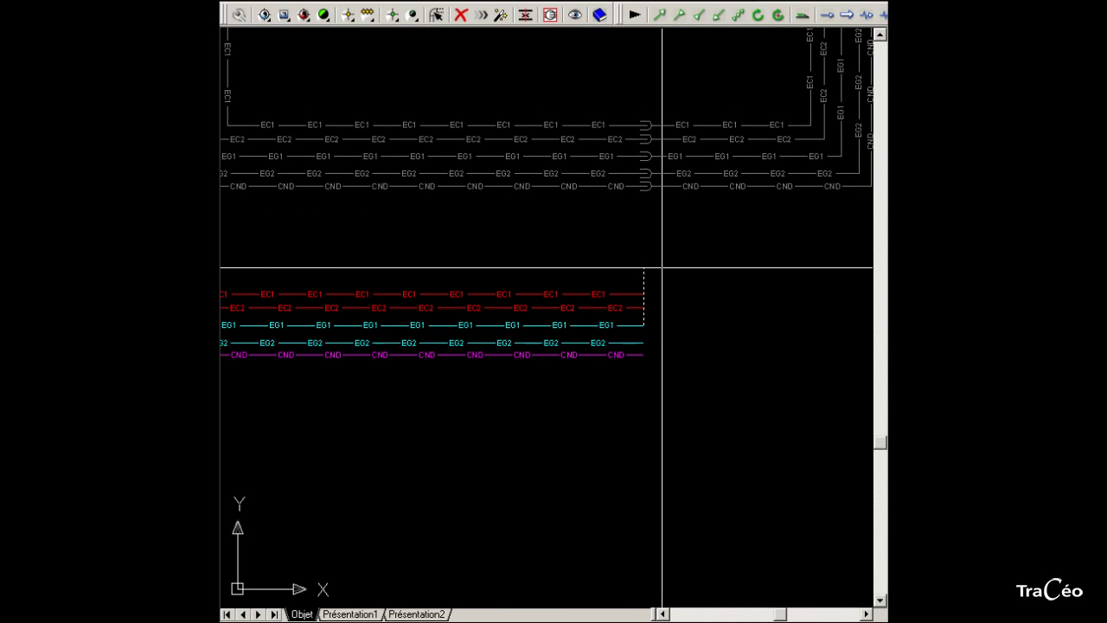
pyautogui.moveTo(662, 267); pyautogui.dragTo(578, 297, button='middle')
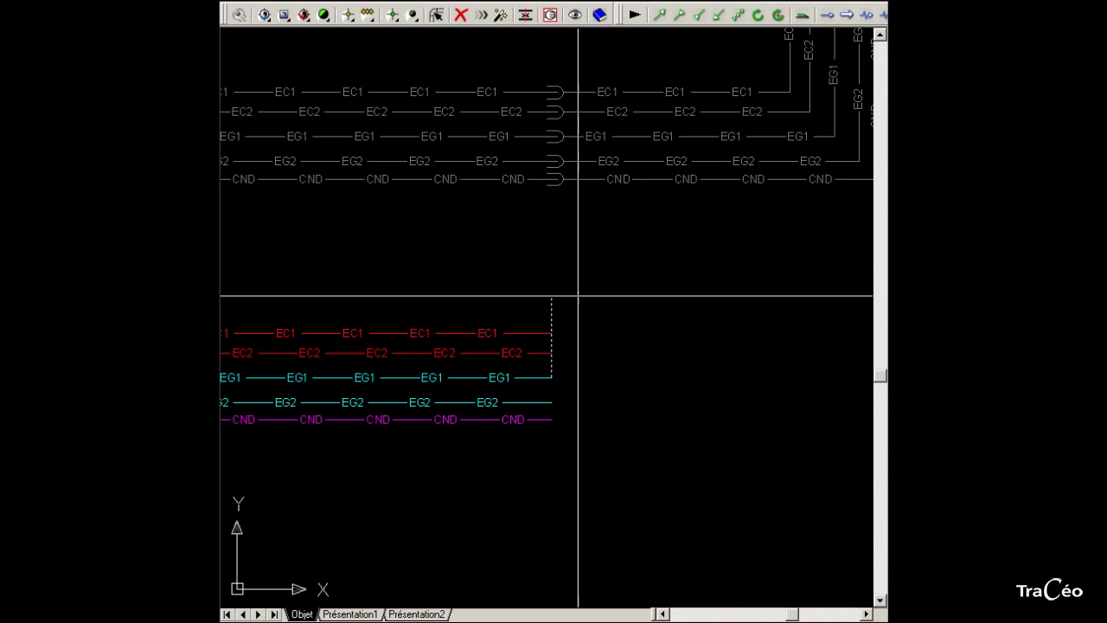
pyautogui.rightClick(578, 296)
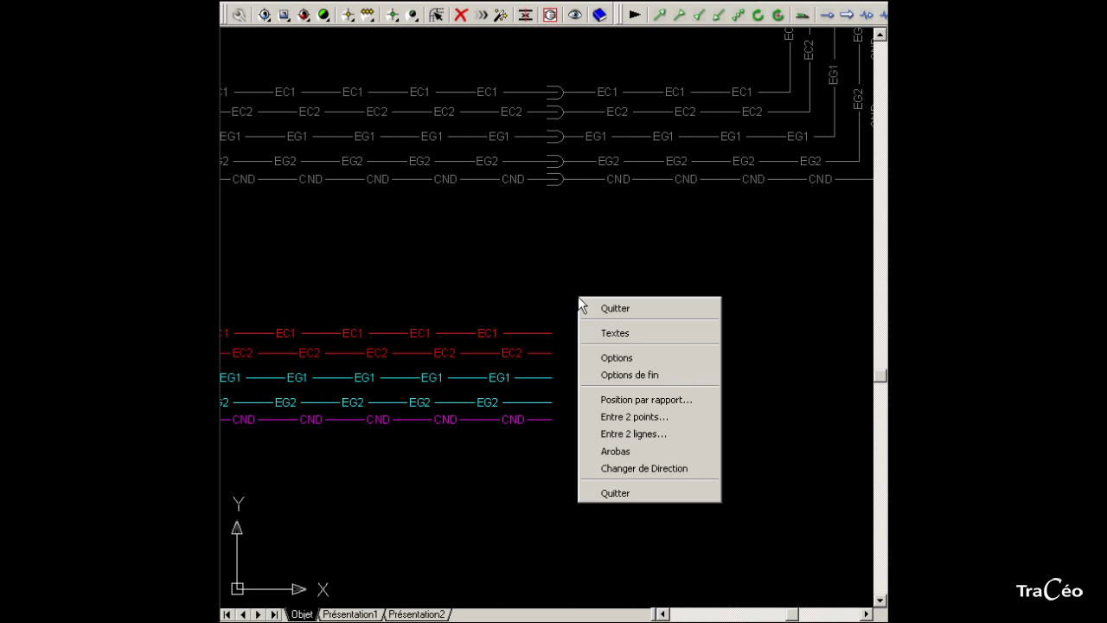
pyautogui.click(661, 358)
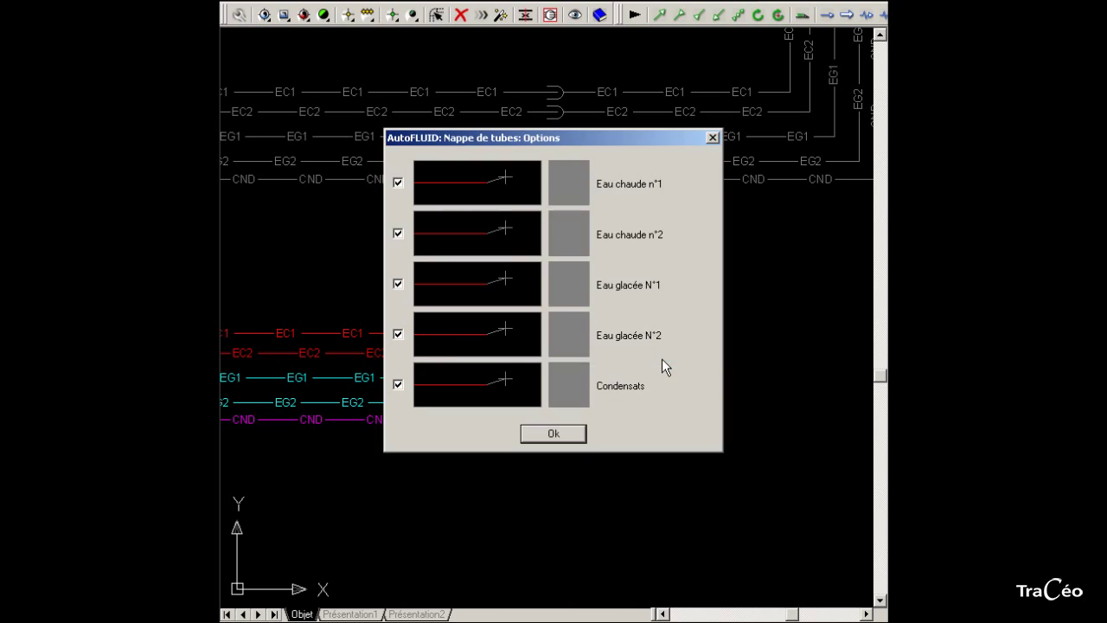
pyautogui.click(498, 198)
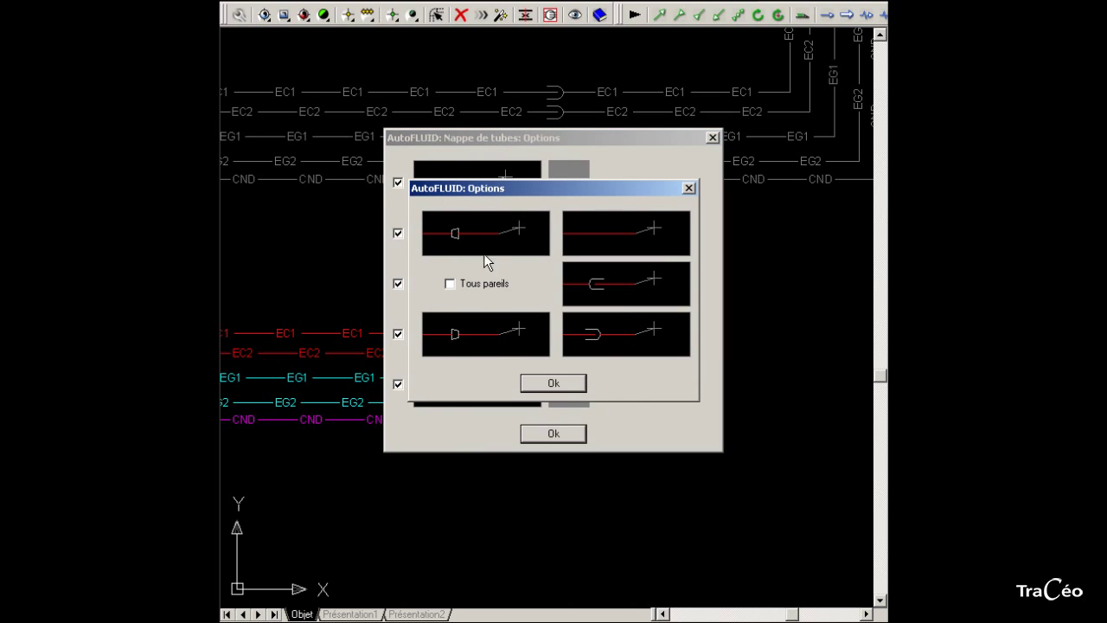
pyautogui.click(477, 289)
pyautogui.click(593, 341)
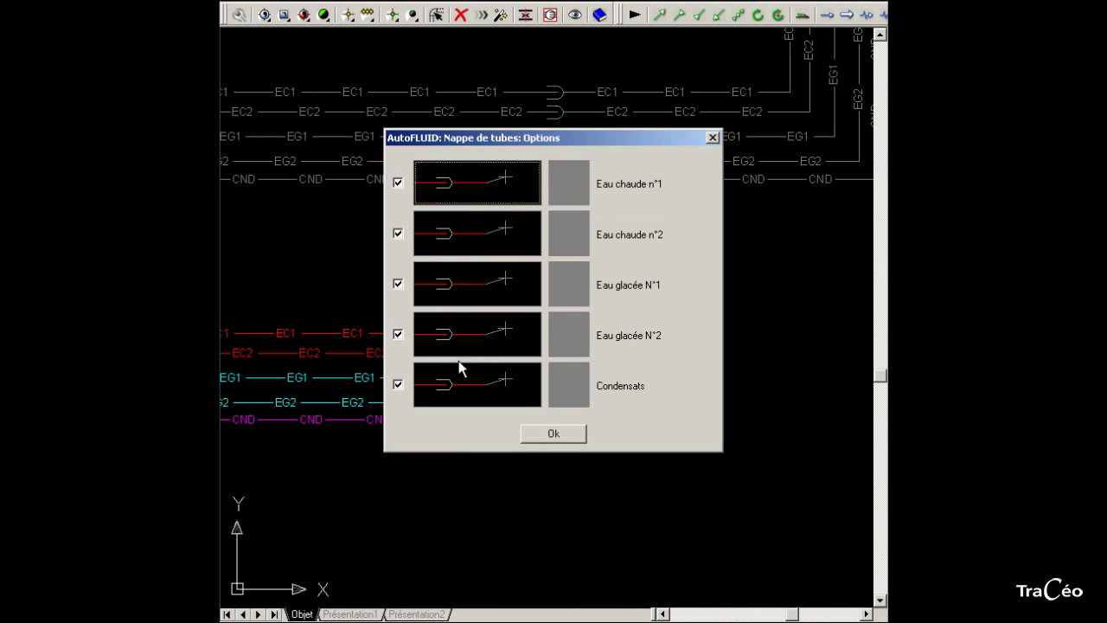
pyautogui.click(554, 436)
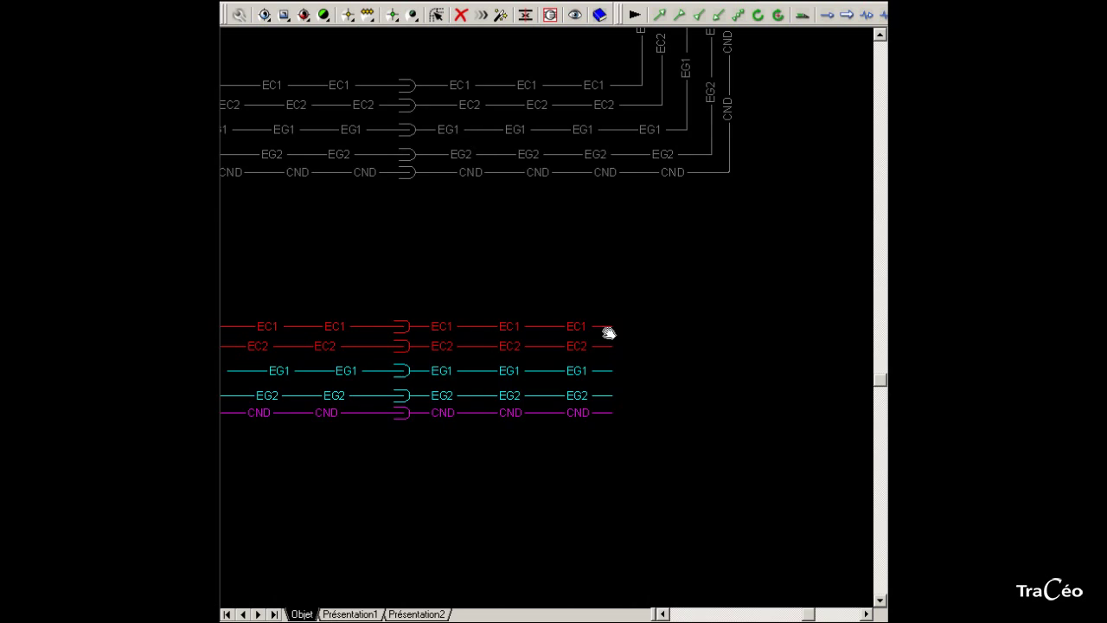
# - Continue the bundle right, up and right again around the grey path, ending just below the grey path's right-hand riser symbols
pyautogui.scroll(-5, 605, 331)
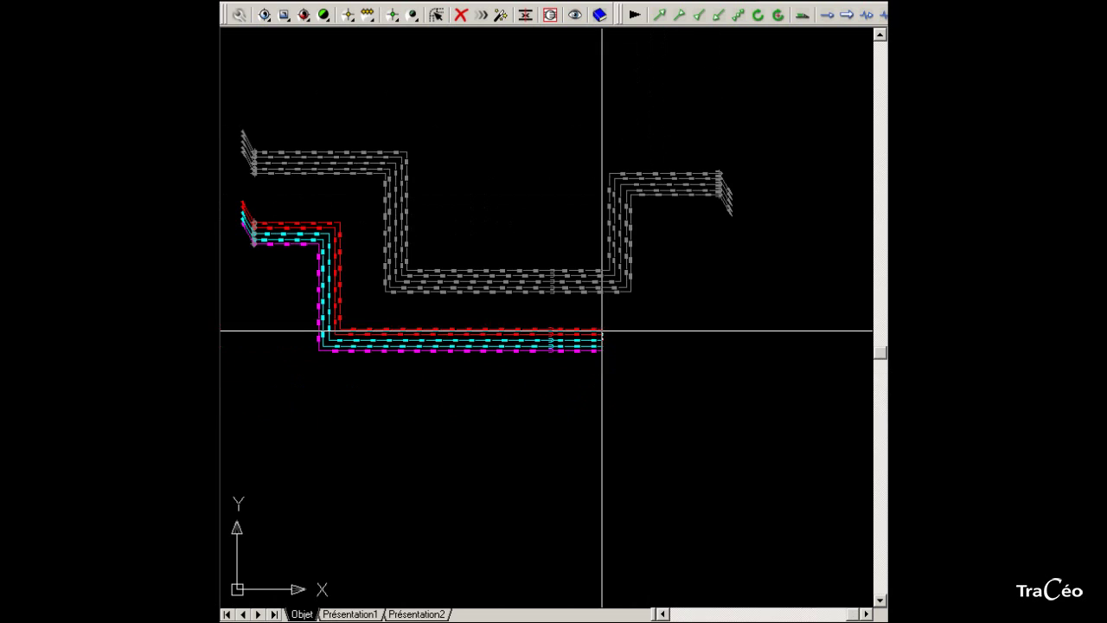
pyautogui.click(717, 248)
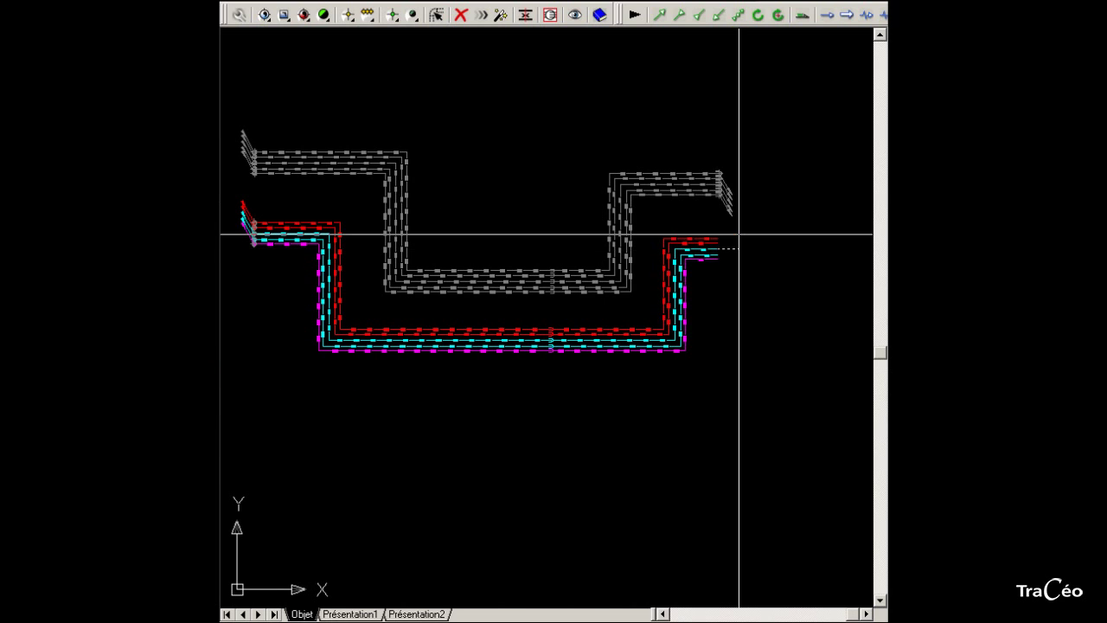
# - Set the end options of all five tubes alike to the half-circle-and-cross riser symbol
pyautogui.scroll(5, 735, 235)
pyautogui.rightClick(728, 250)
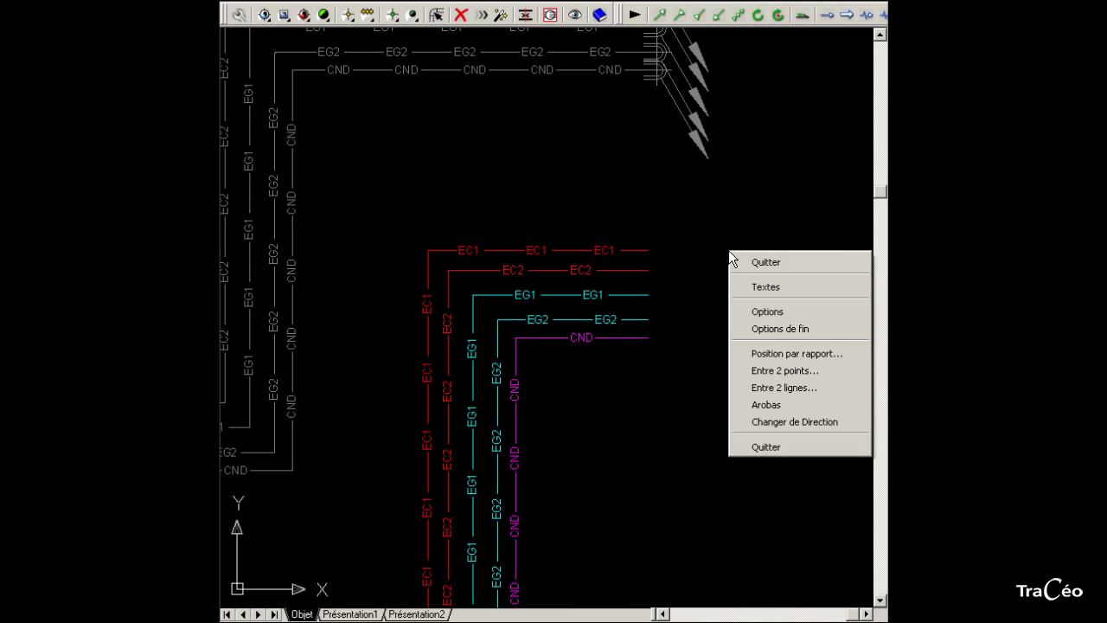
pyautogui.click(771, 333)
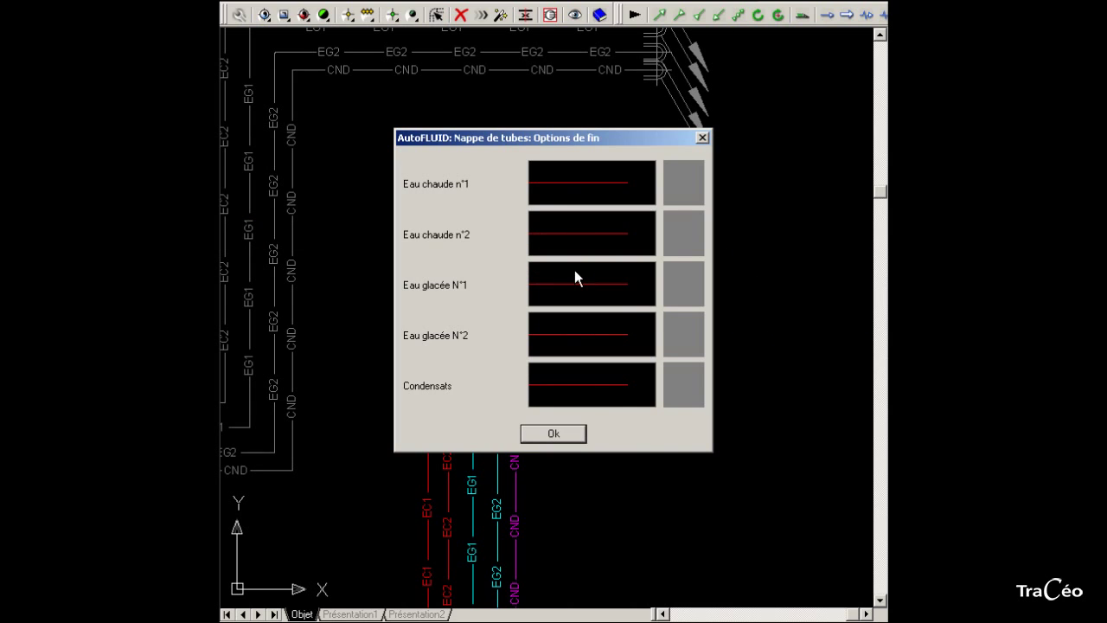
pyautogui.click(563, 194)
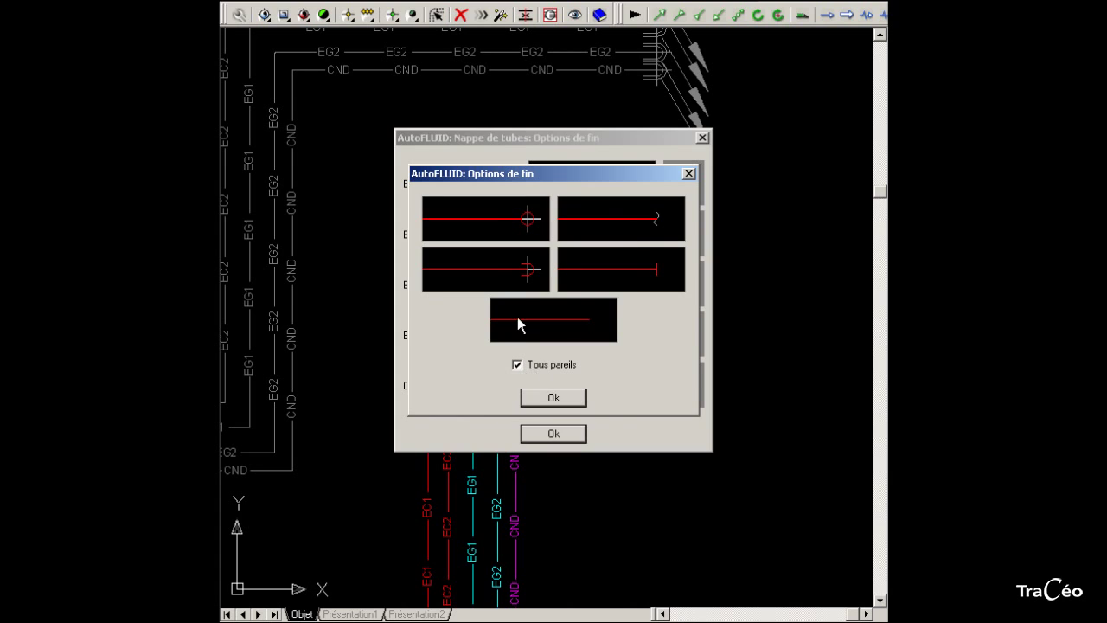
pyautogui.click(516, 275)
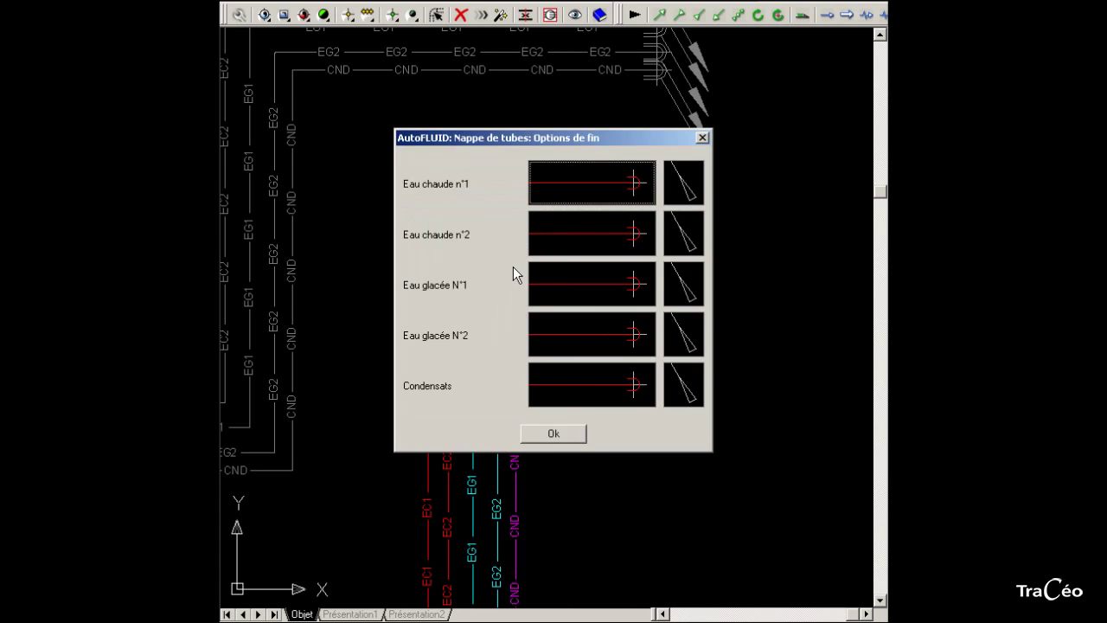
# - Reverse the slanted end arrows of all five tubes so they point away from the pipes, and apply the end options
pyautogui.click(684, 193)
pyautogui.click(687, 232)
pyautogui.click(685, 285)
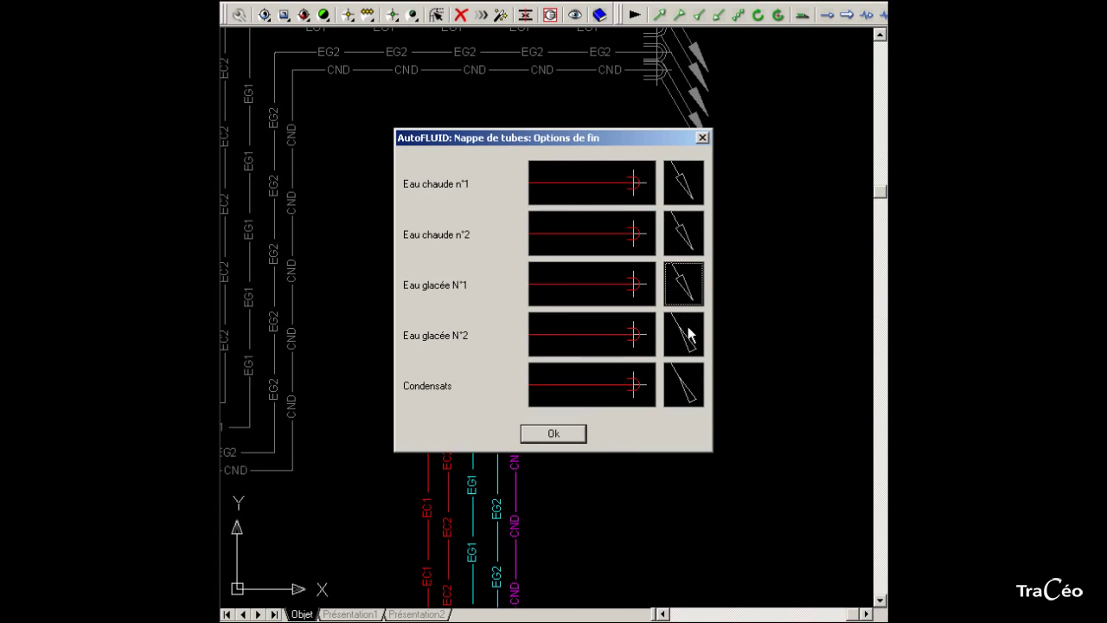
pyautogui.click(689, 335)
pyautogui.click(691, 377)
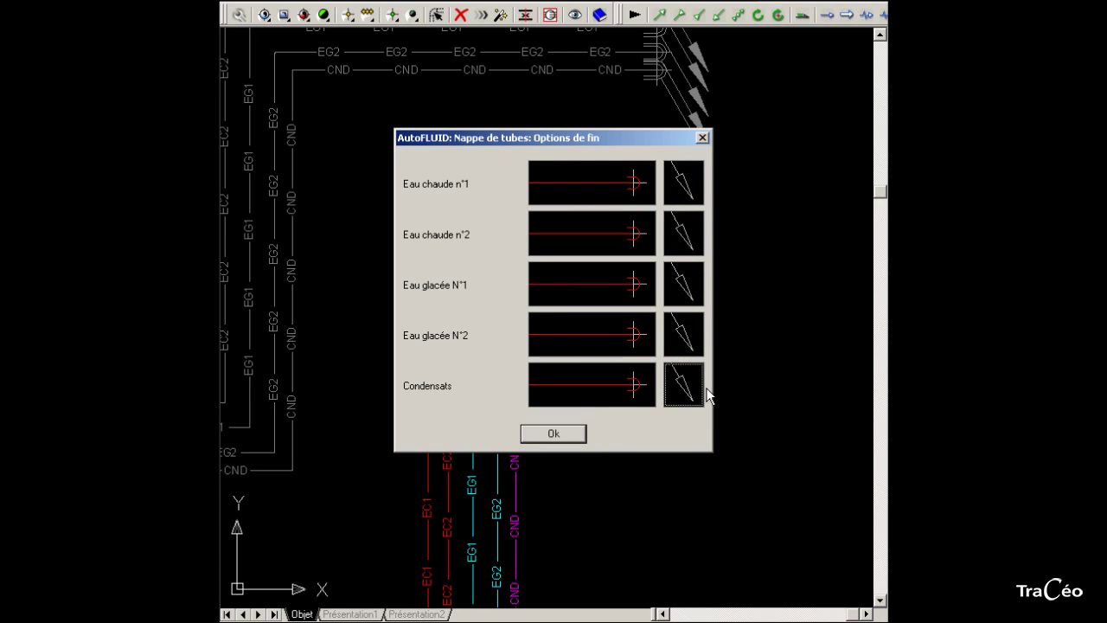
pyautogui.click(581, 443)
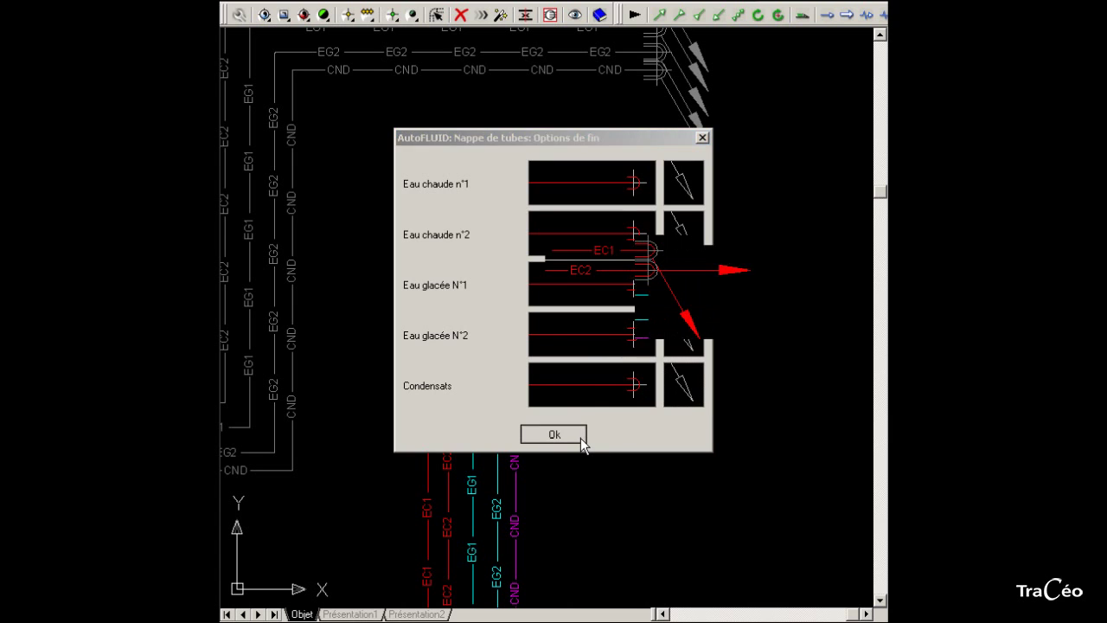
pyautogui.scroll(-2, 720, 232)
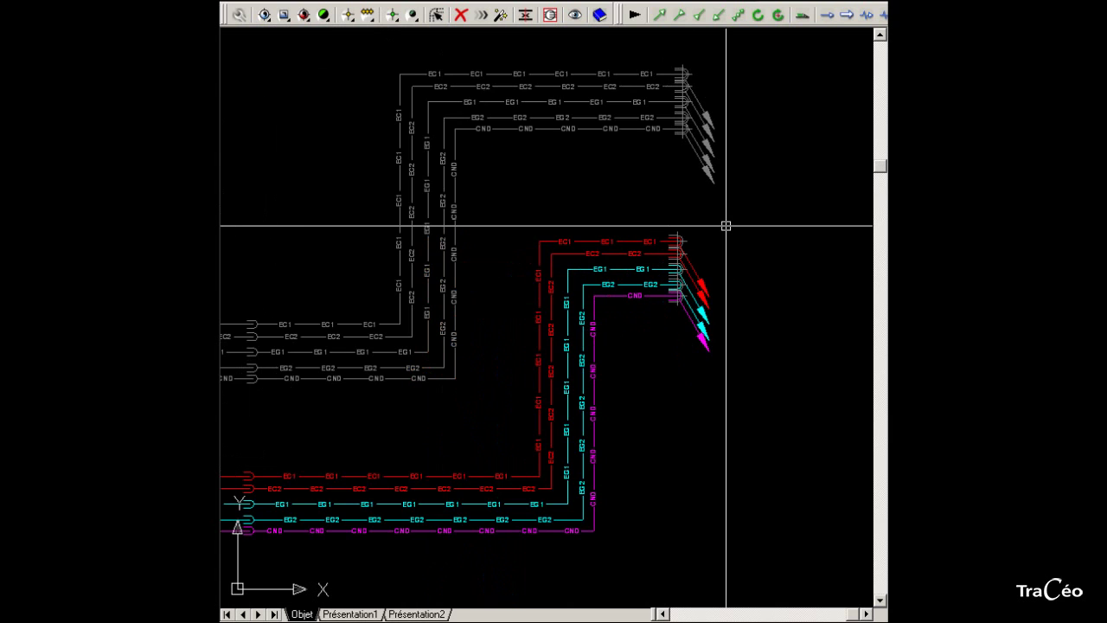
pyautogui.scroll(-3, 725, 225)
pyautogui.moveTo(559, 260); pyautogui.dragTo(590, 239, button='middle')
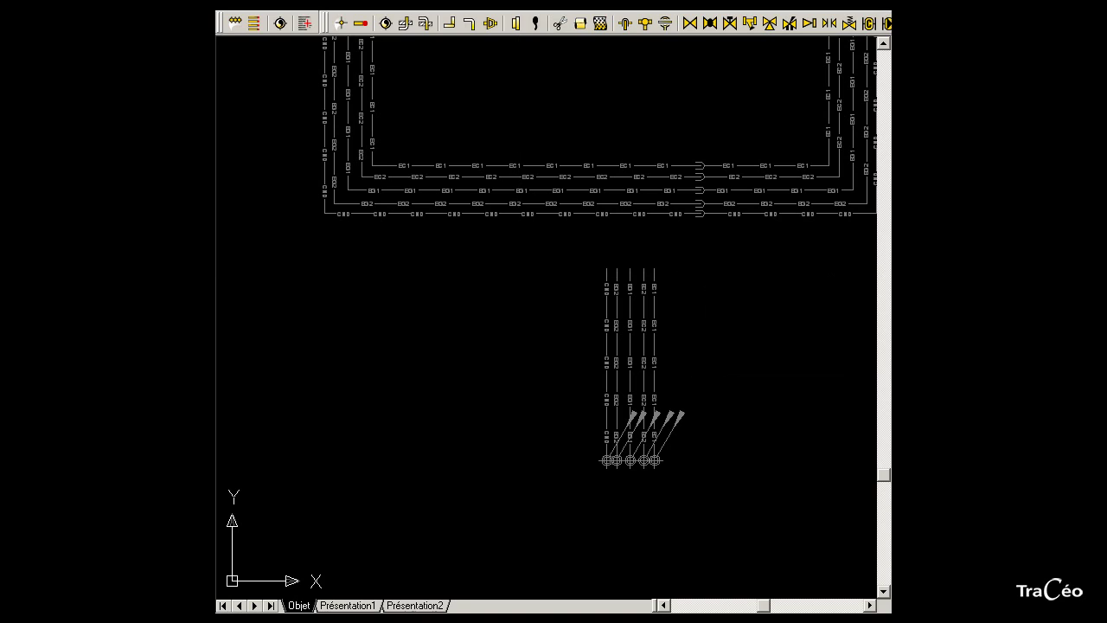
# - Start another bundle with the existing five-tube definition, setting all start options alike to the full circle-and-cross riser symbol with the slanted upper-left arrow
pyautogui.click(236, 23)
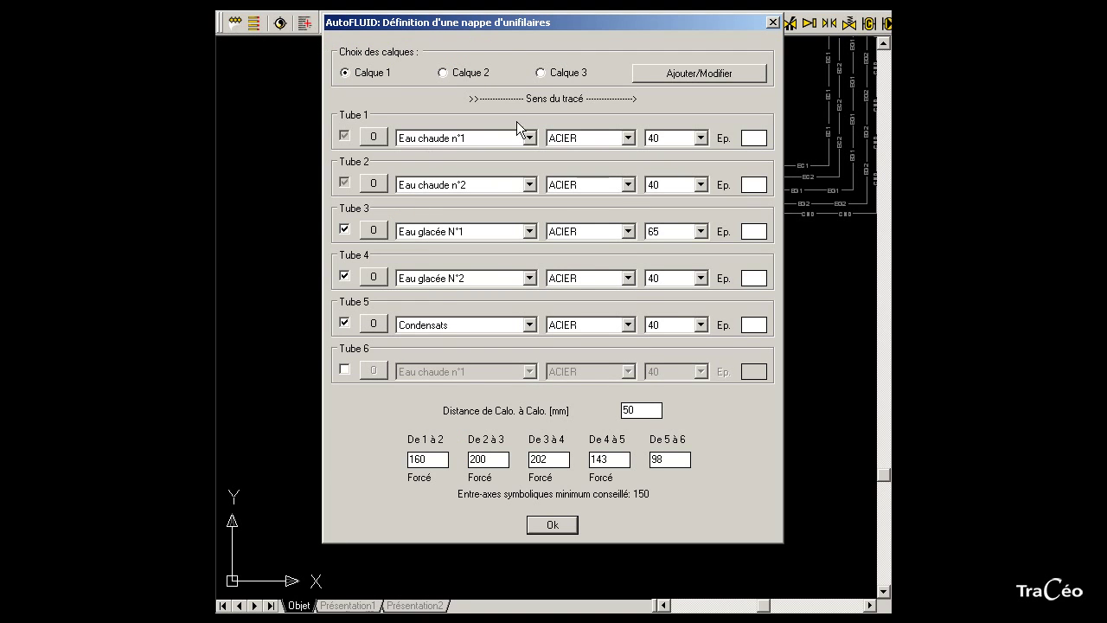
pyautogui.click(543, 525)
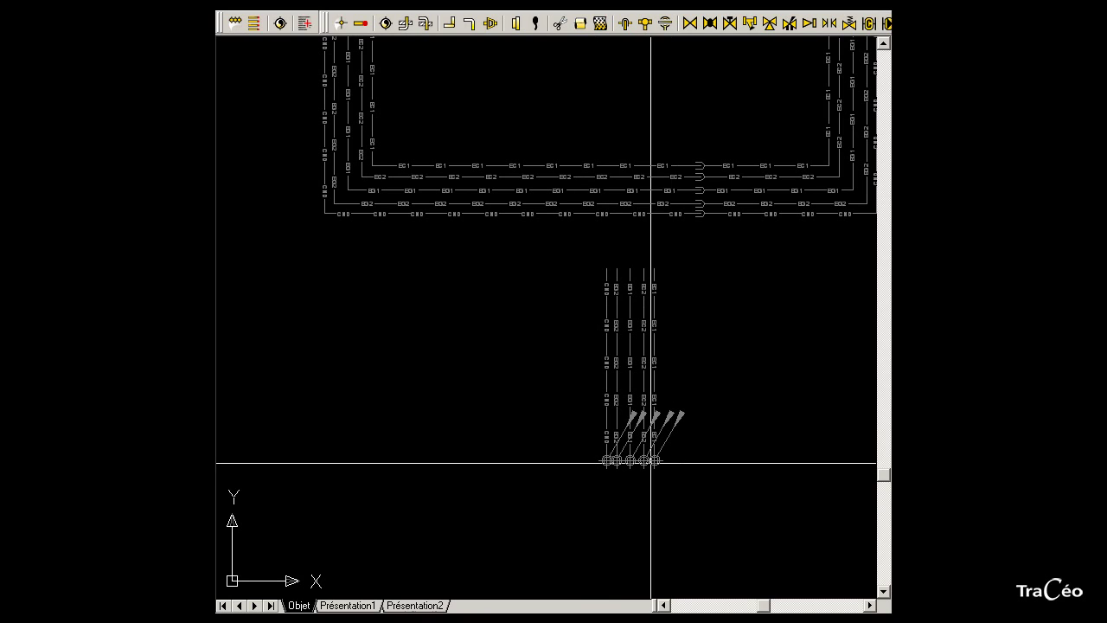
pyautogui.rightClick(508, 460)
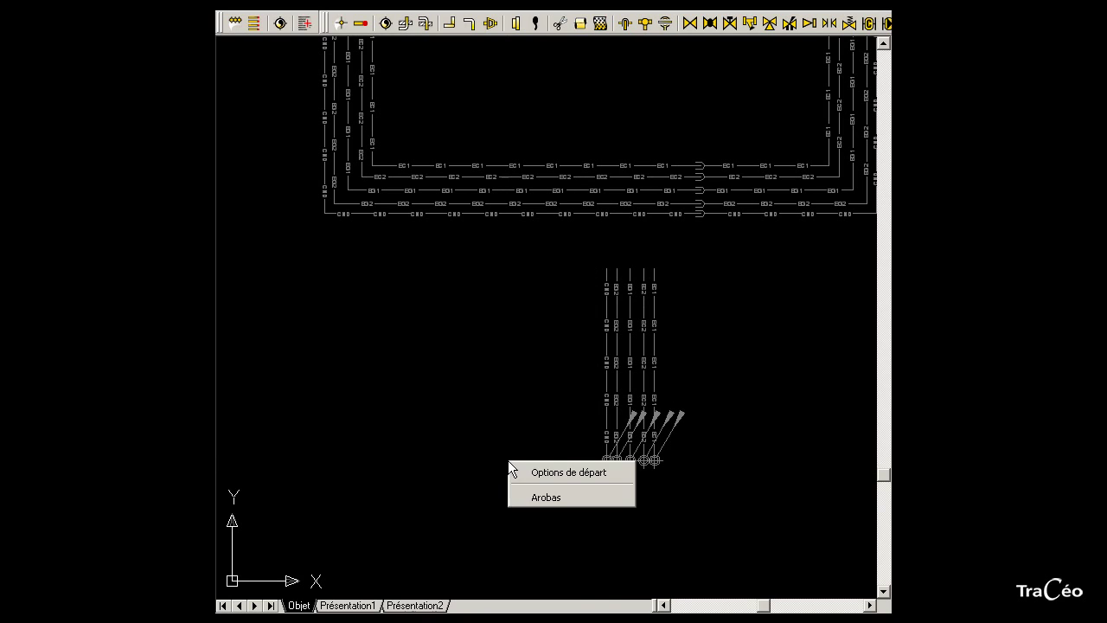
pyautogui.click(557, 476)
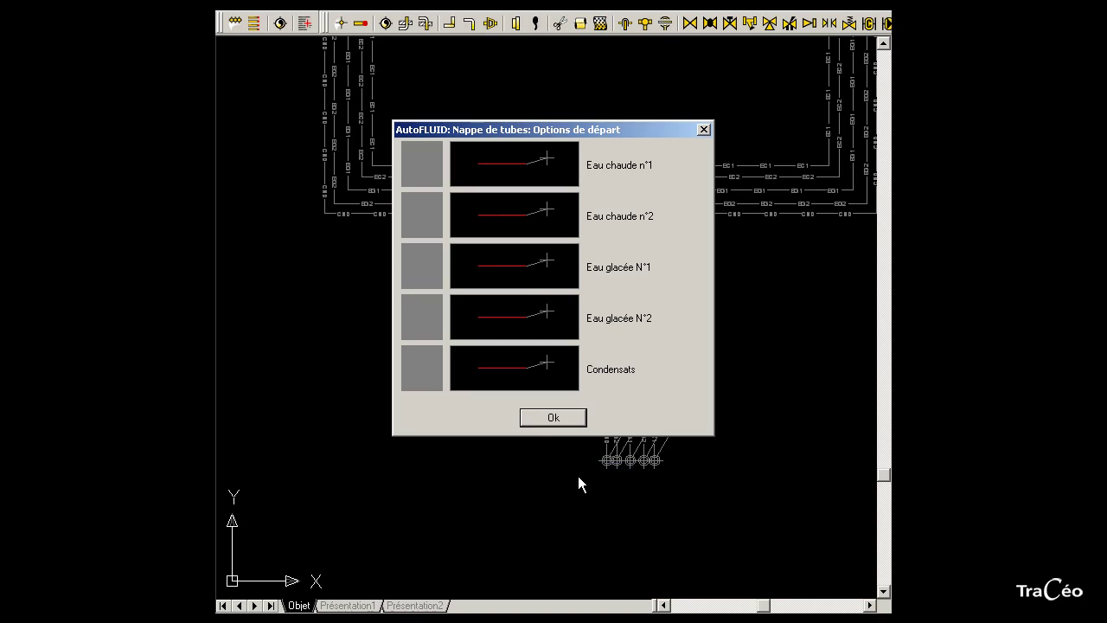
pyautogui.click(519, 213)
pyautogui.click(475, 219)
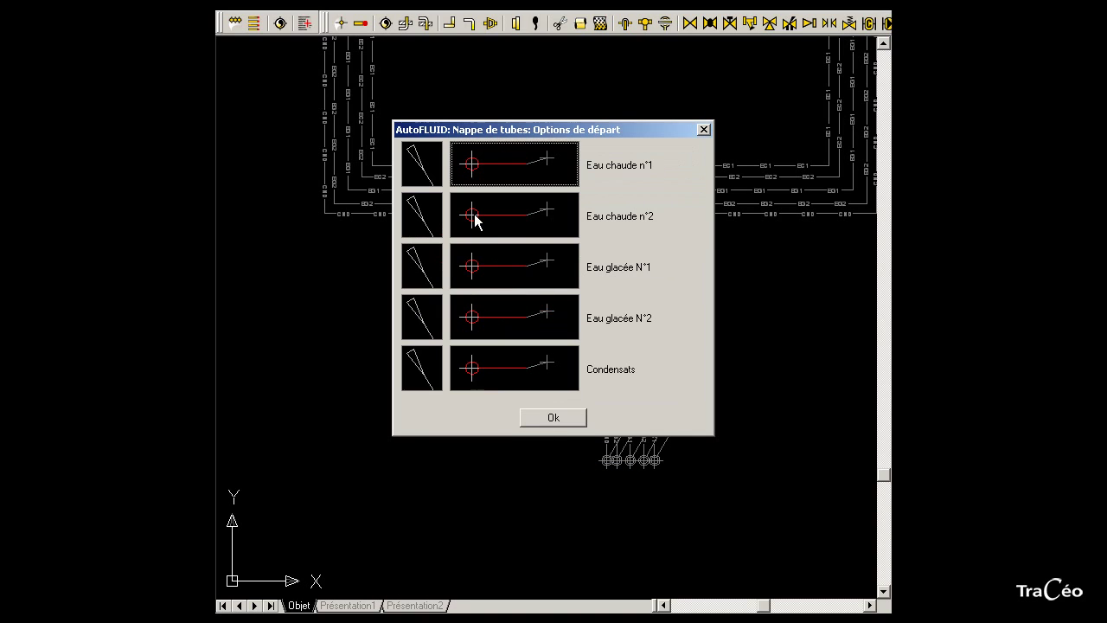
pyautogui.click(539, 417)
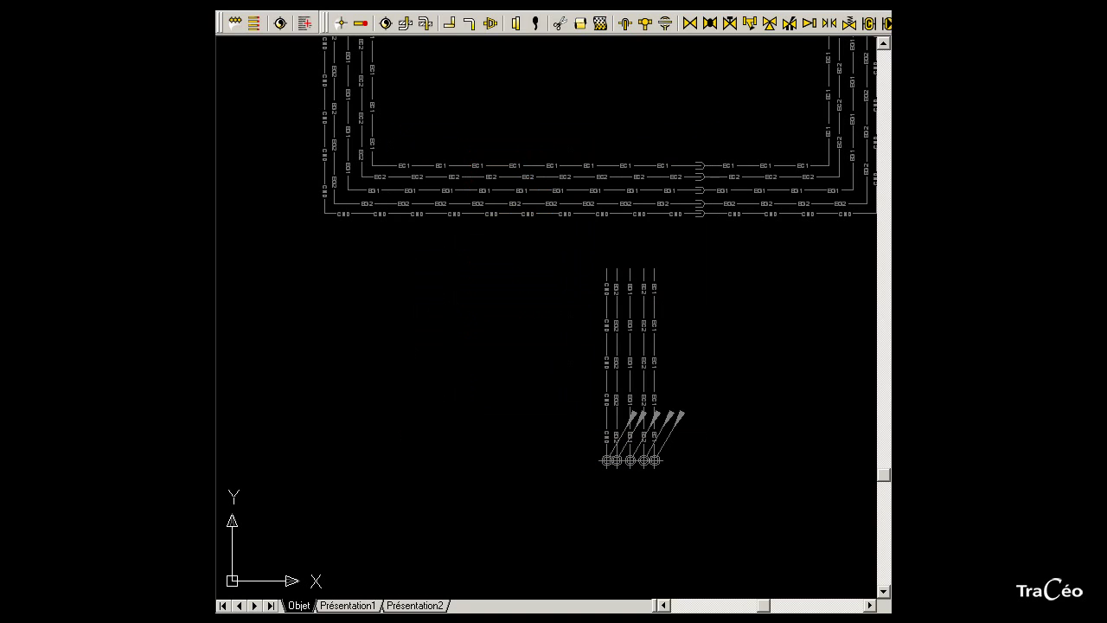
# - Draw a vertical upward run of the bundle beside the grey vertical bundle, stopping just below the grey horizontal main, and finish it
pyautogui.click(475, 464)
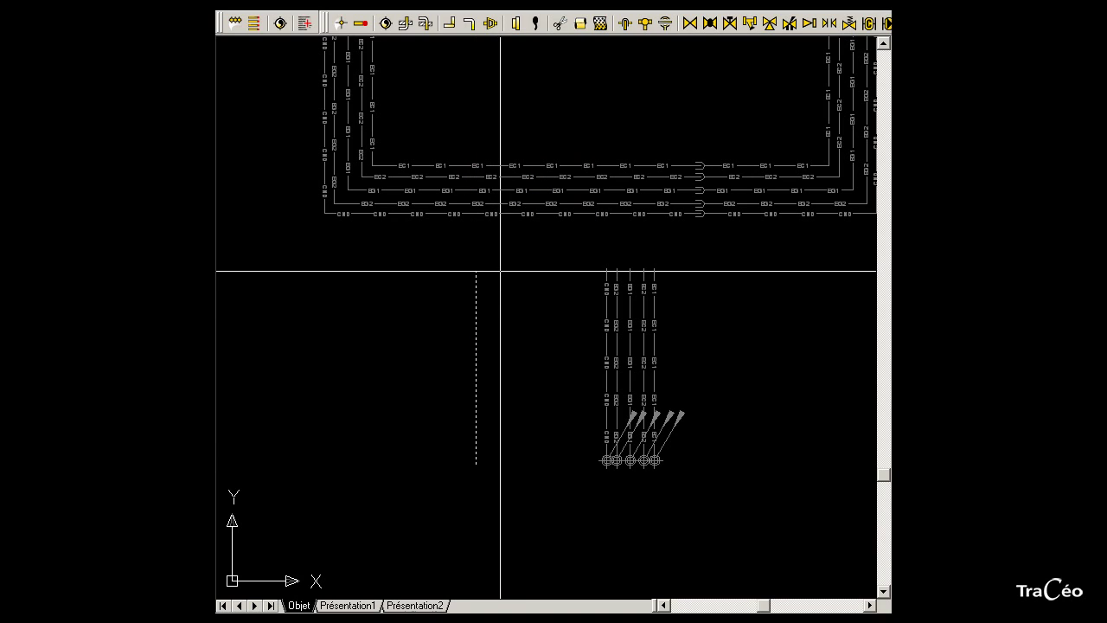
pyautogui.click(499, 241)
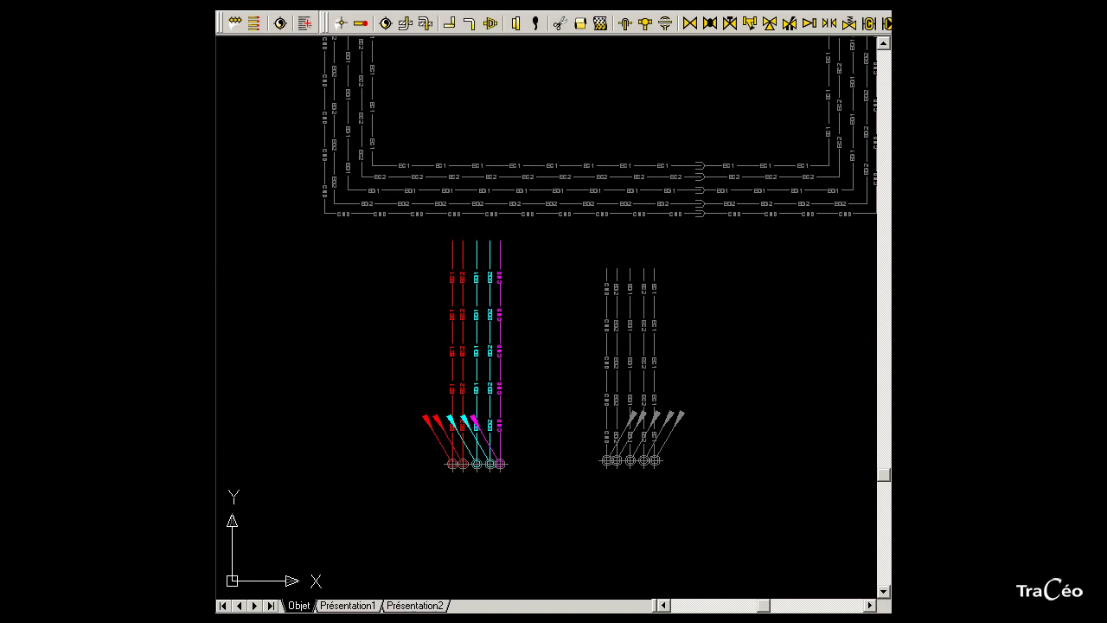
pyautogui.rightClick(547, 278)
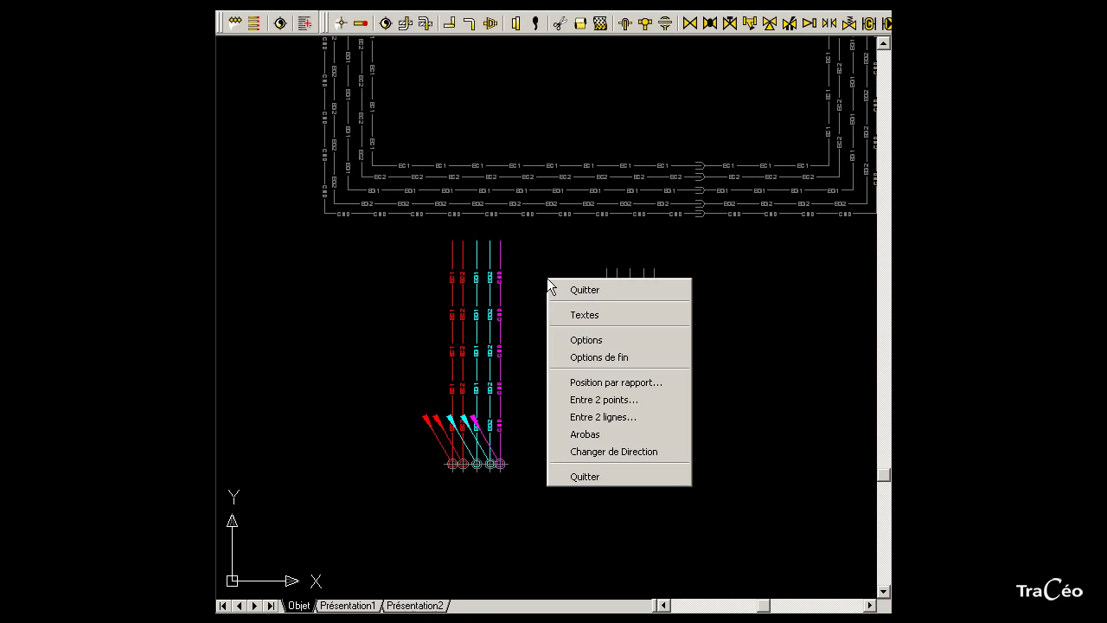
pyautogui.click(568, 291)
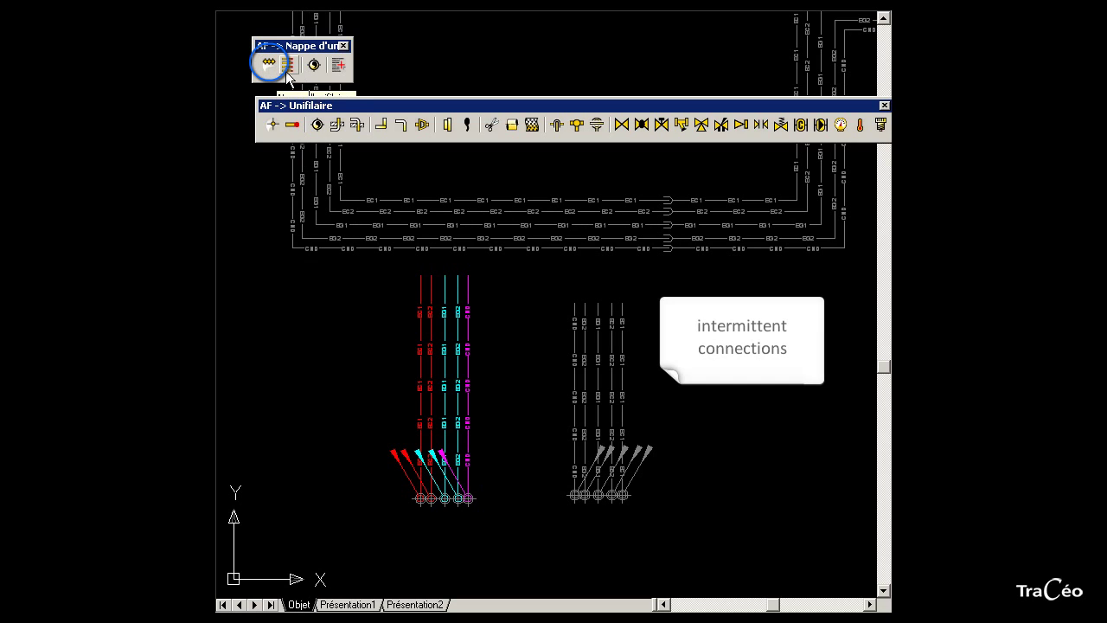
pyautogui.click(291, 73)
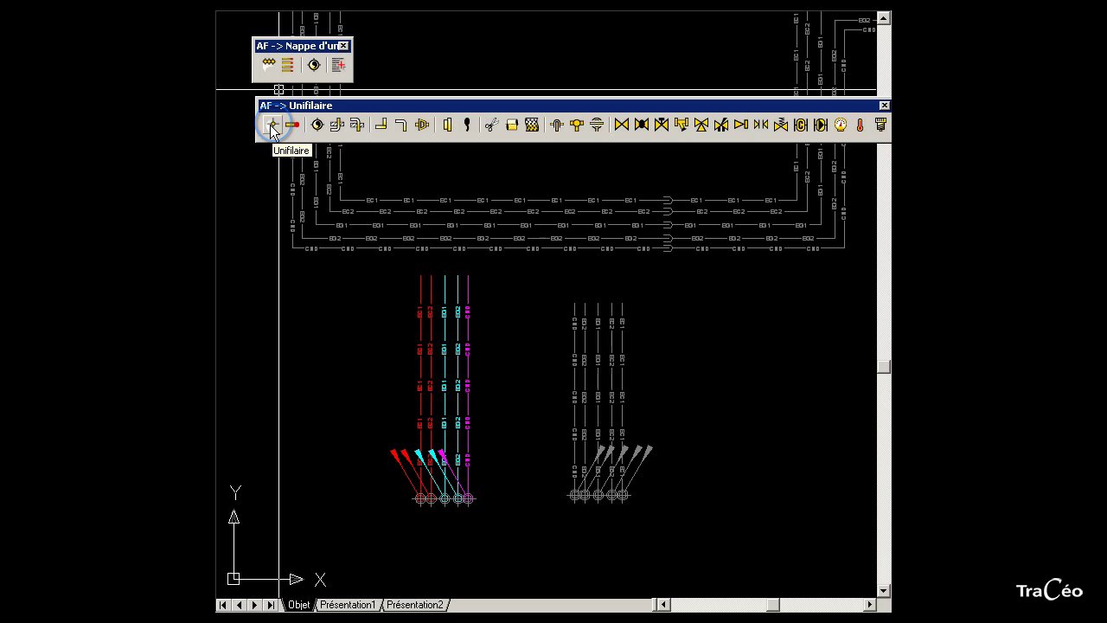
pyautogui.click(273, 126)
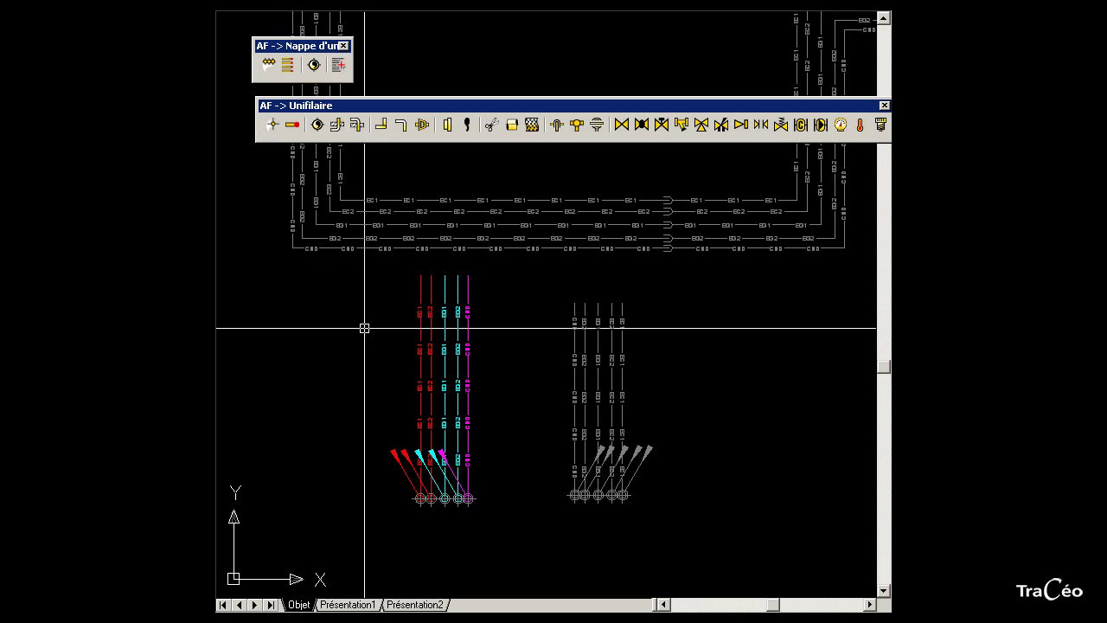
pyautogui.click(470, 356)
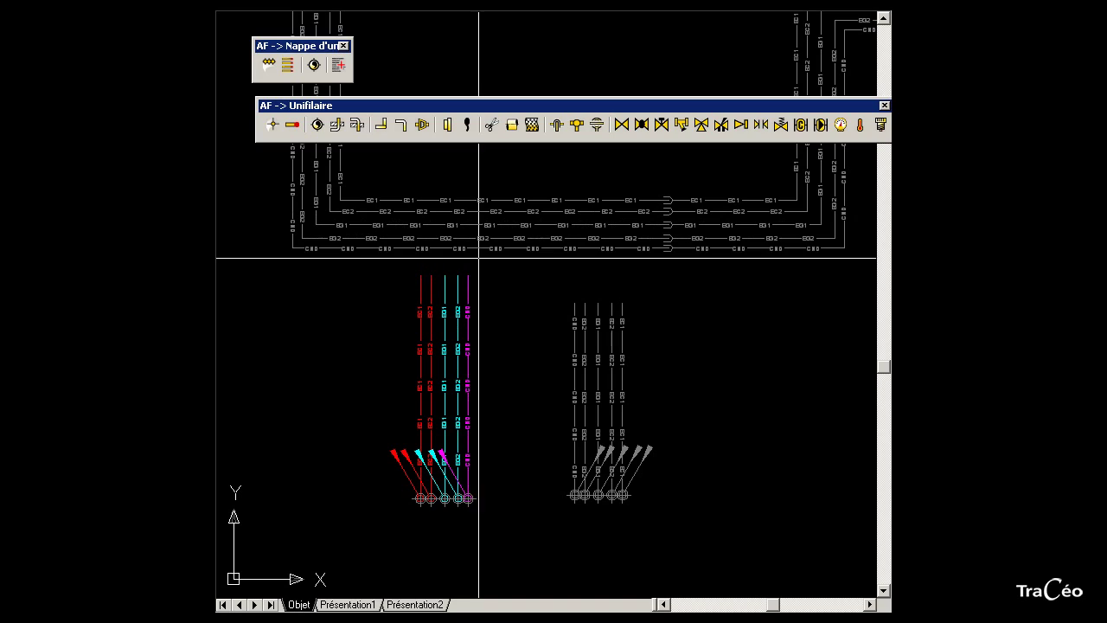
pyautogui.click(482, 249)
# - Connect the red vertical EC1 pipe to the grey horizontal EC1 main with a single-line branch connection
pyautogui.click(556, 125)
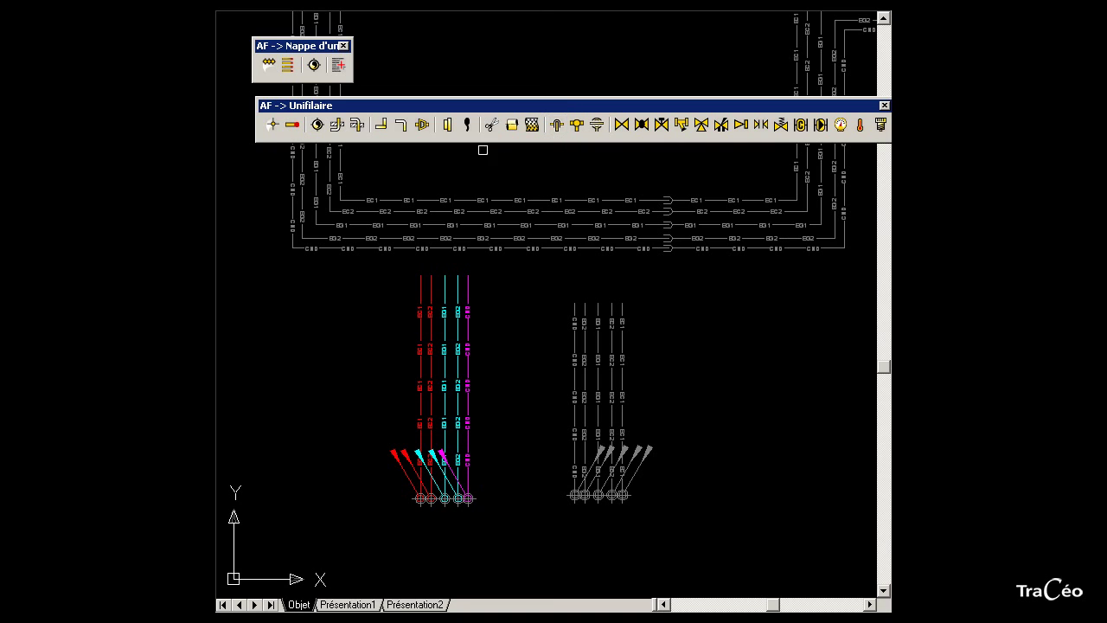
pyautogui.scroll(5, 440, 180)
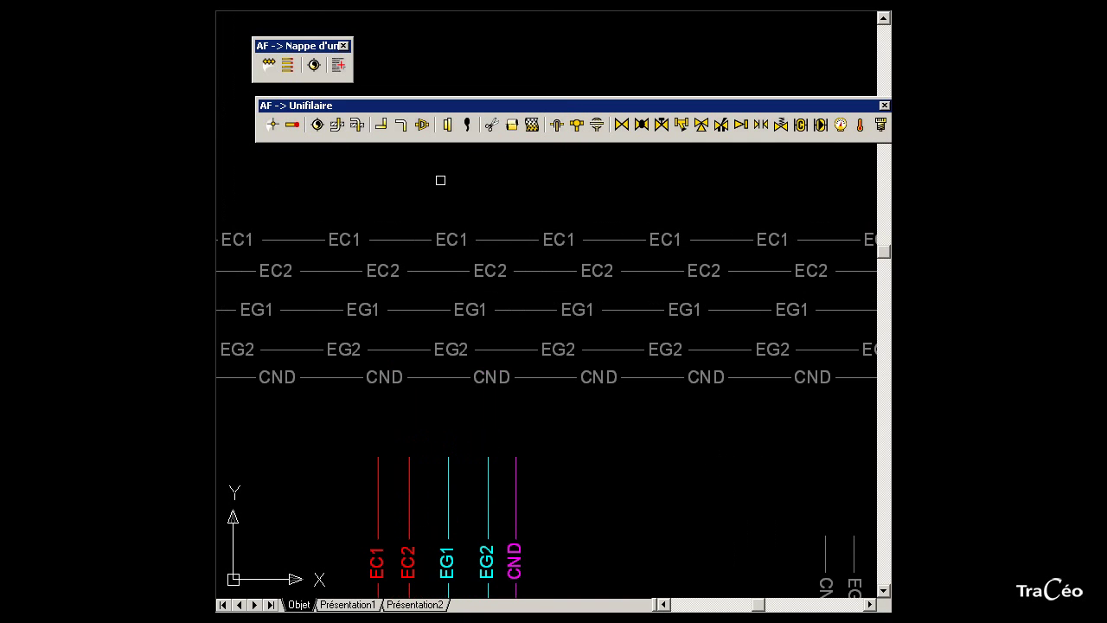
pyautogui.click(377, 485)
pyautogui.click(316, 242)
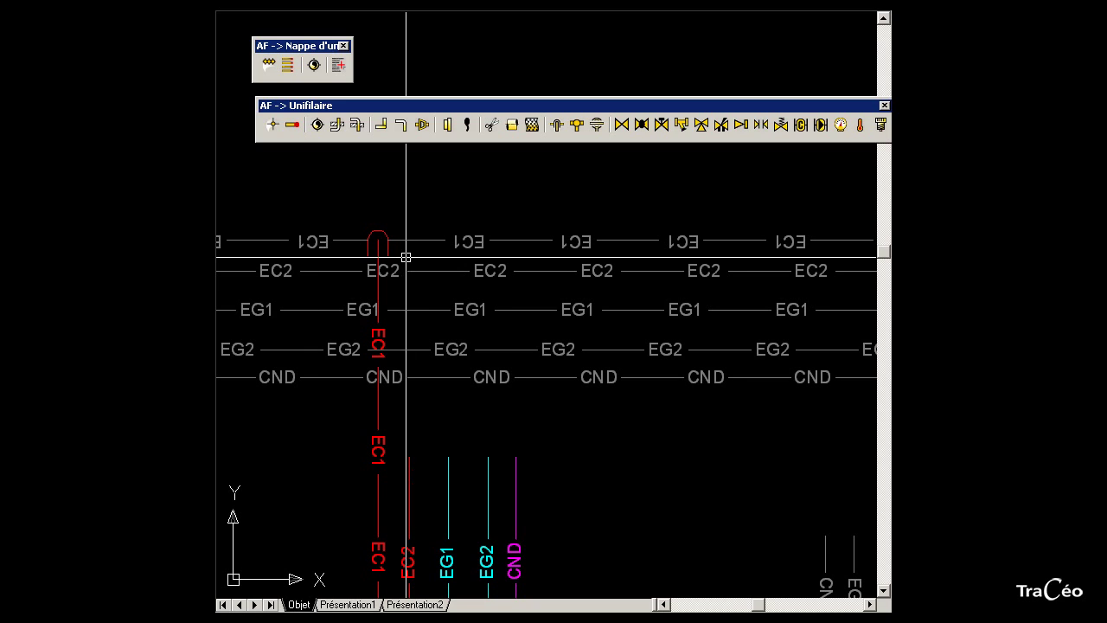
# - Connect the vertical EC2, EG1, EG2 and CND pipes to their matching grey horizontal mains with single-line branch connections
pyautogui.click(409, 486)
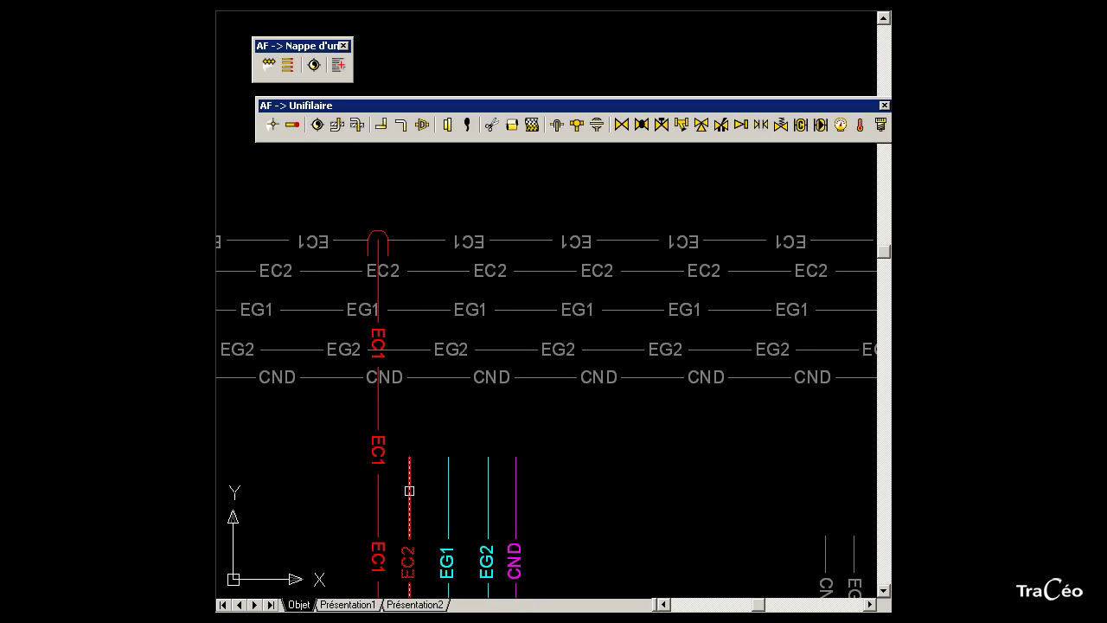
pyautogui.click(420, 272)
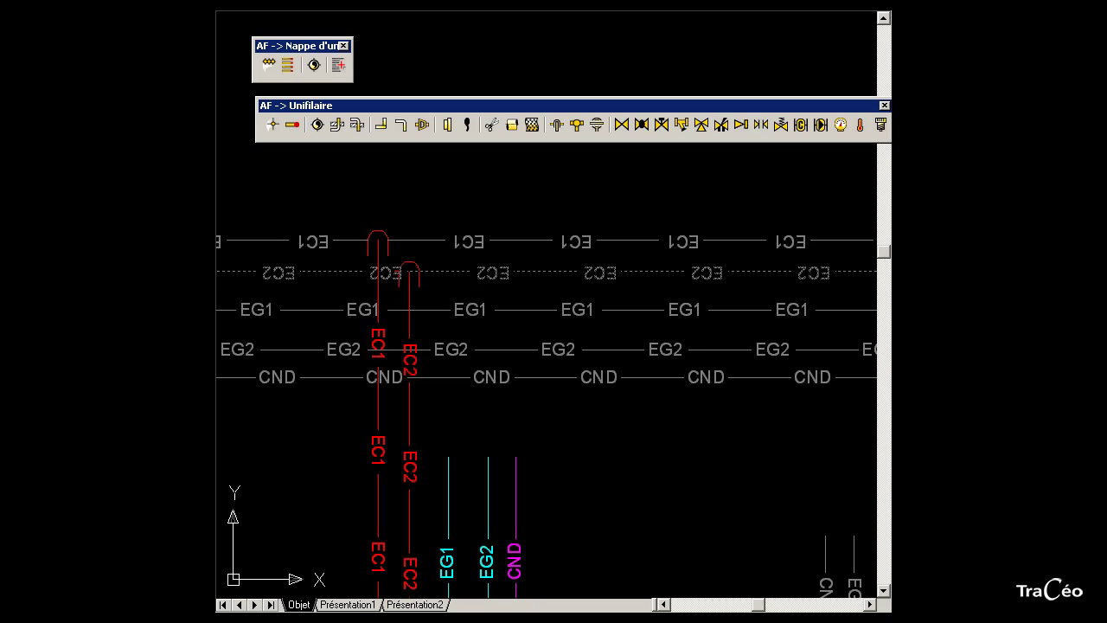
pyautogui.click(446, 482)
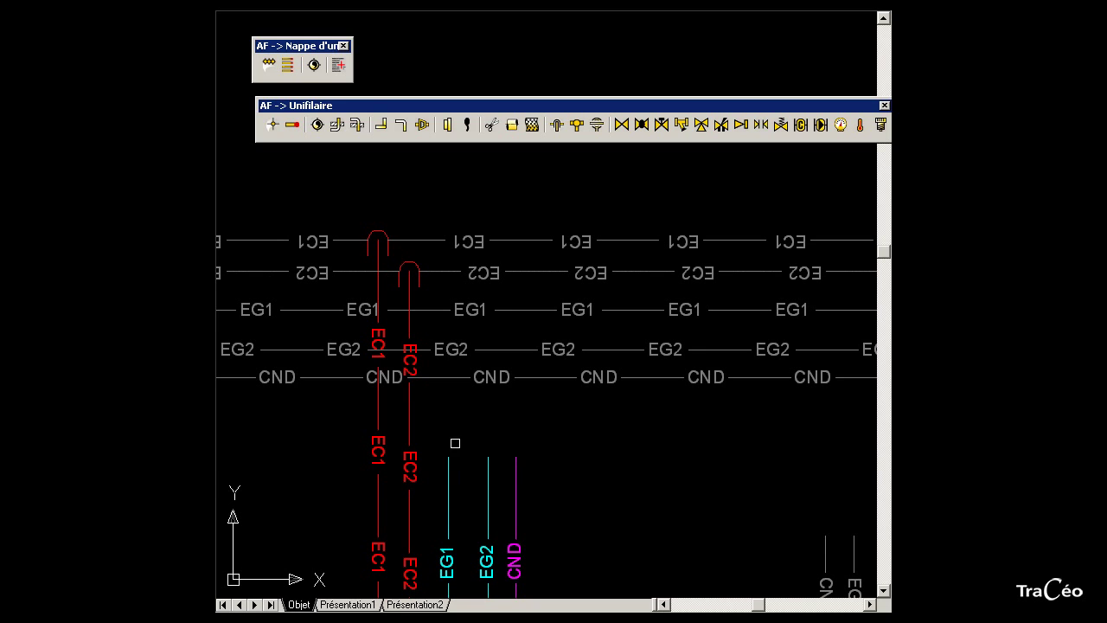
pyautogui.click(483, 311)
pyautogui.click(488, 451)
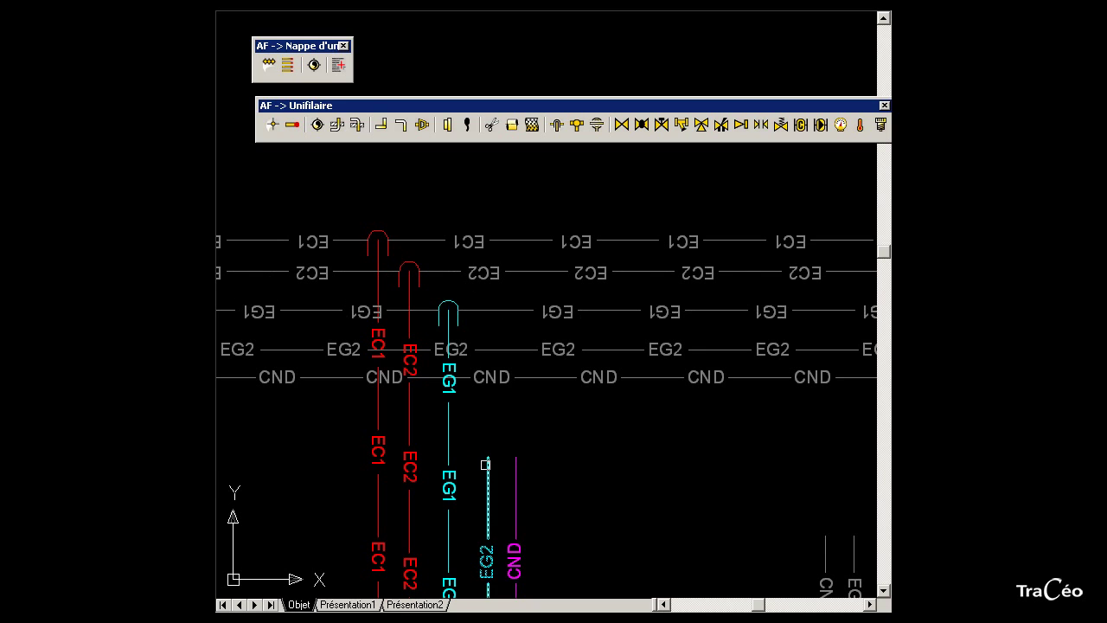
pyautogui.click(532, 349)
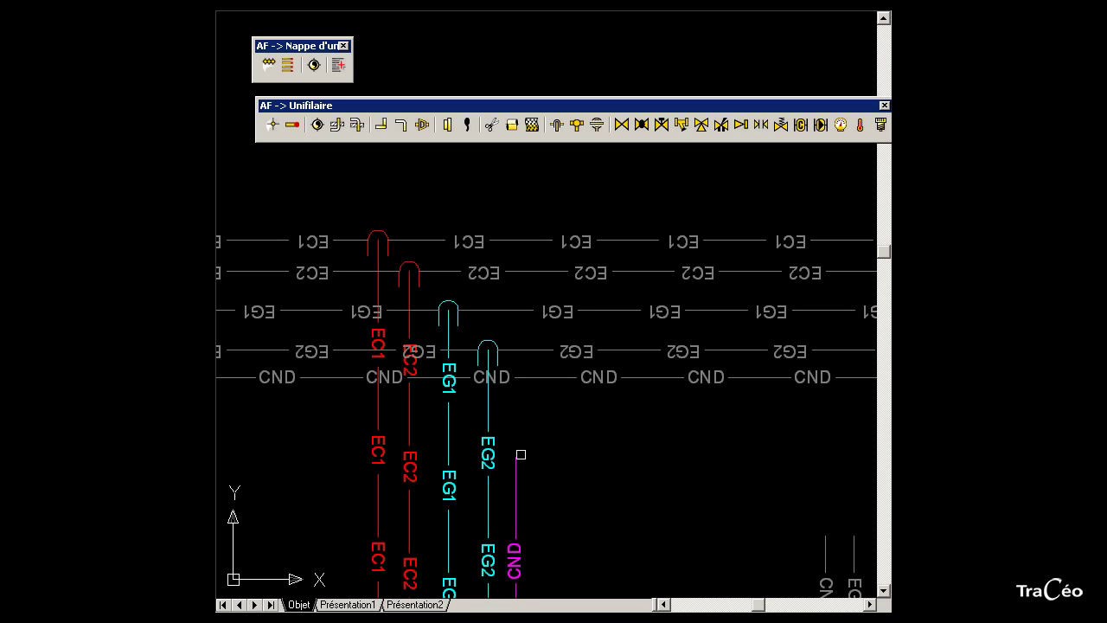
pyautogui.click(513, 470)
pyautogui.click(550, 377)
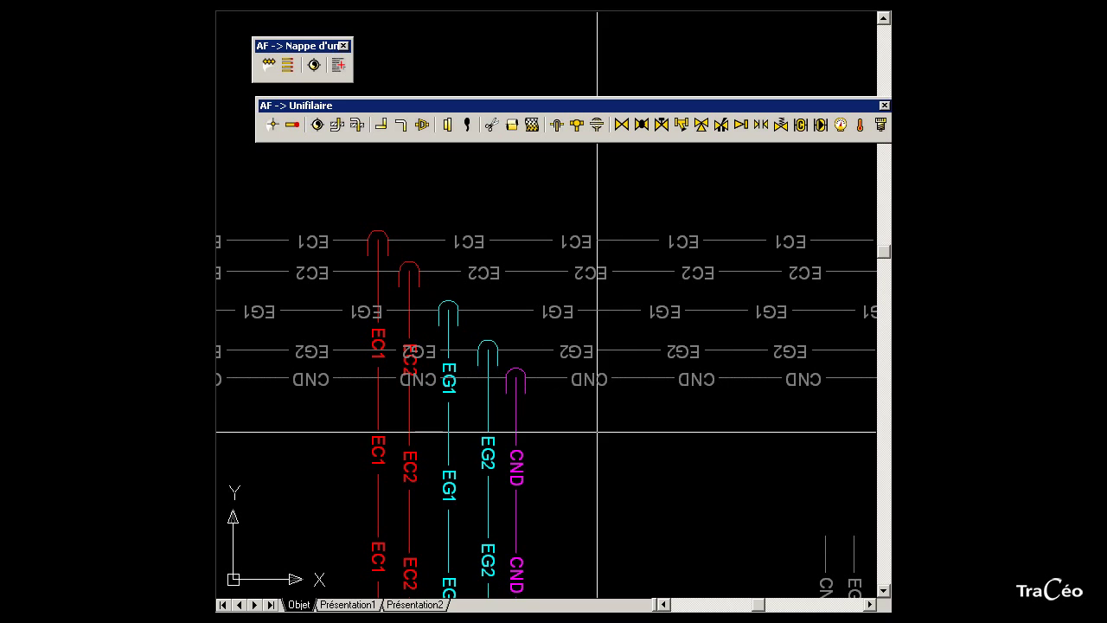
# - Display the Croisements tools and break the horizontal EC2, EG1, EG2 and CND pipes where they cross the vertical EC1 pipe
pyautogui.scroll(-5, 608, 449)
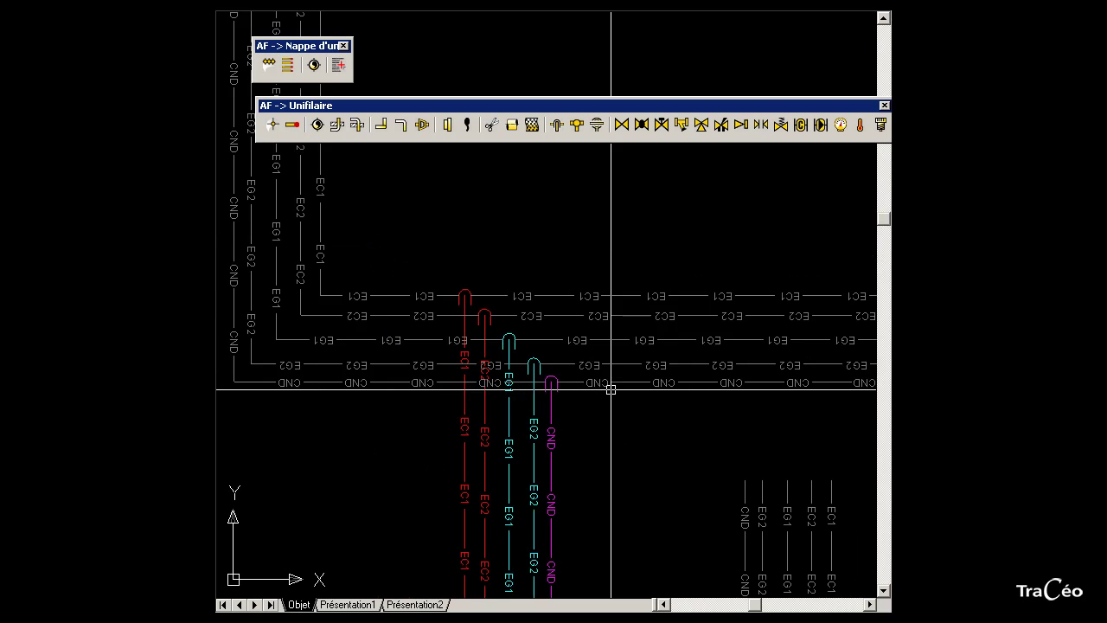
pyautogui.moveTo(586, 397)
pyautogui.mouseDown(button='middle')
pyautogui.moveTo(495, 367)
pyautogui.moveTo(486, 353)
pyautogui.mouseUp(button='middle')
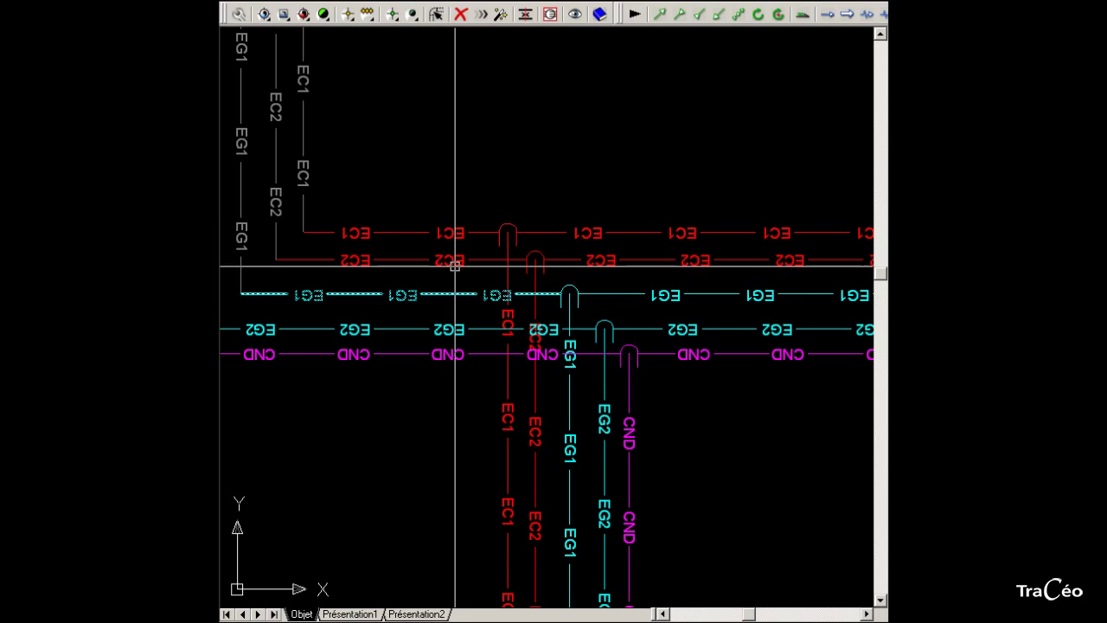
pyautogui.rightClick(396, 22)
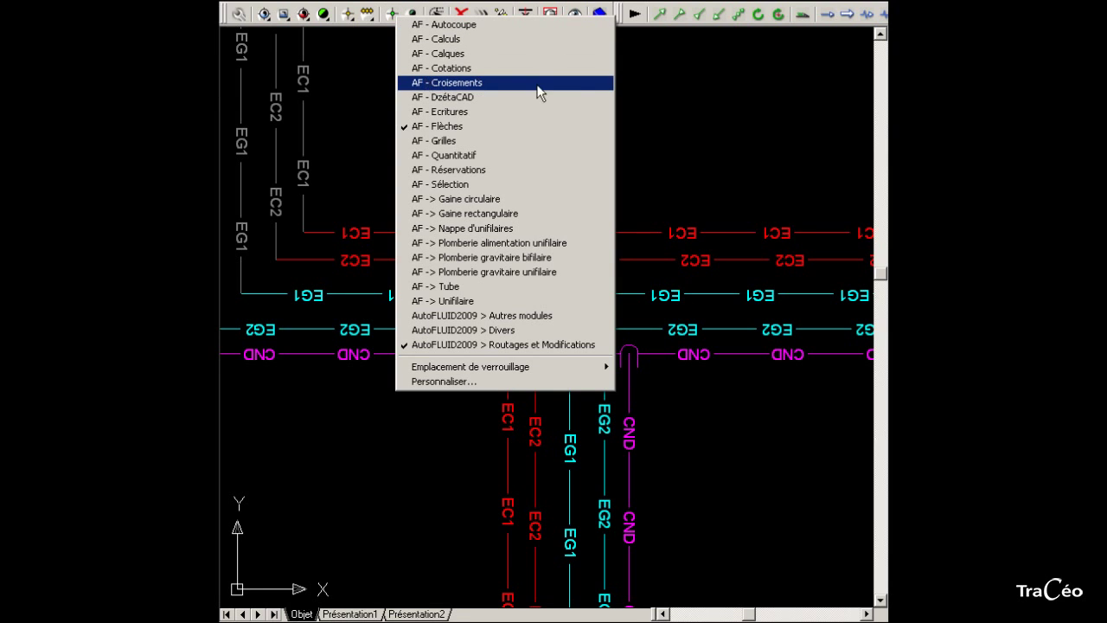
pyautogui.click(495, 84)
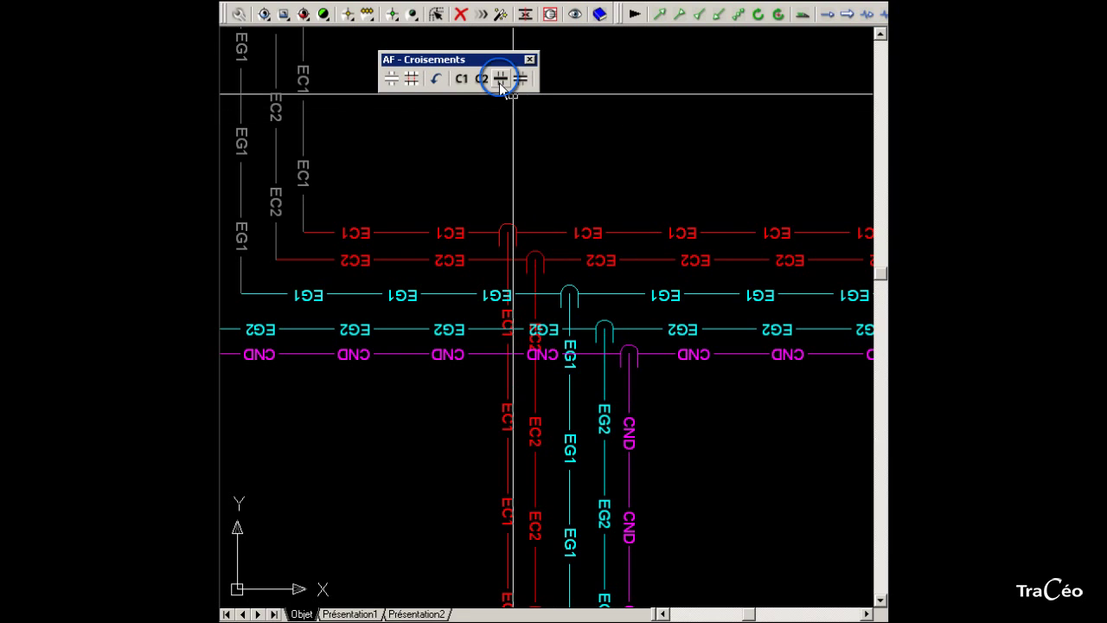
pyautogui.click(500, 80)
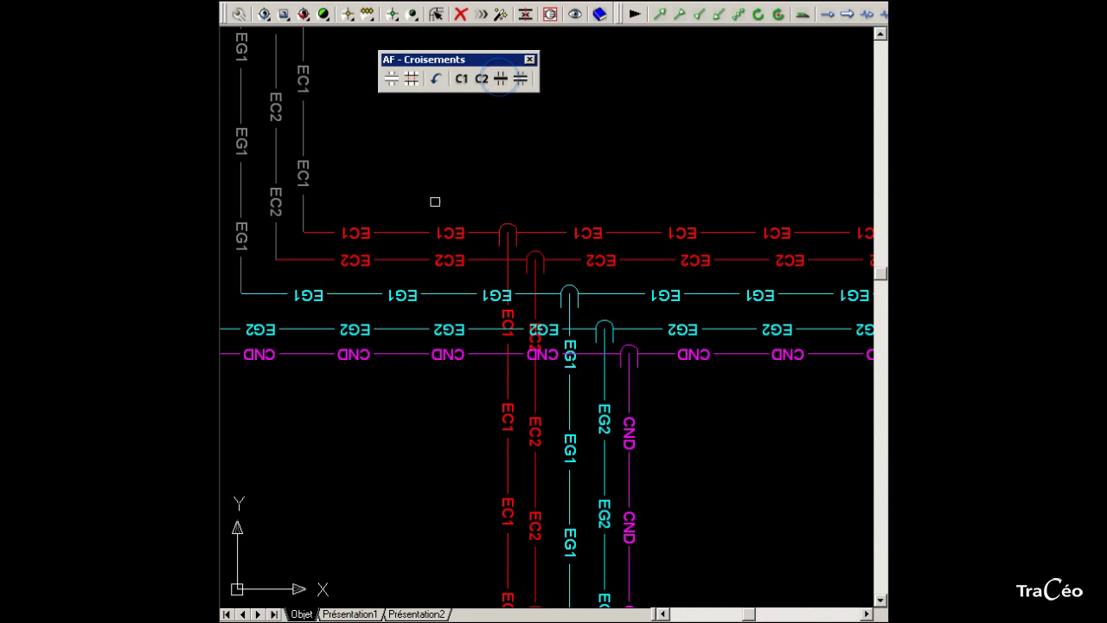
pyautogui.click(508, 380)
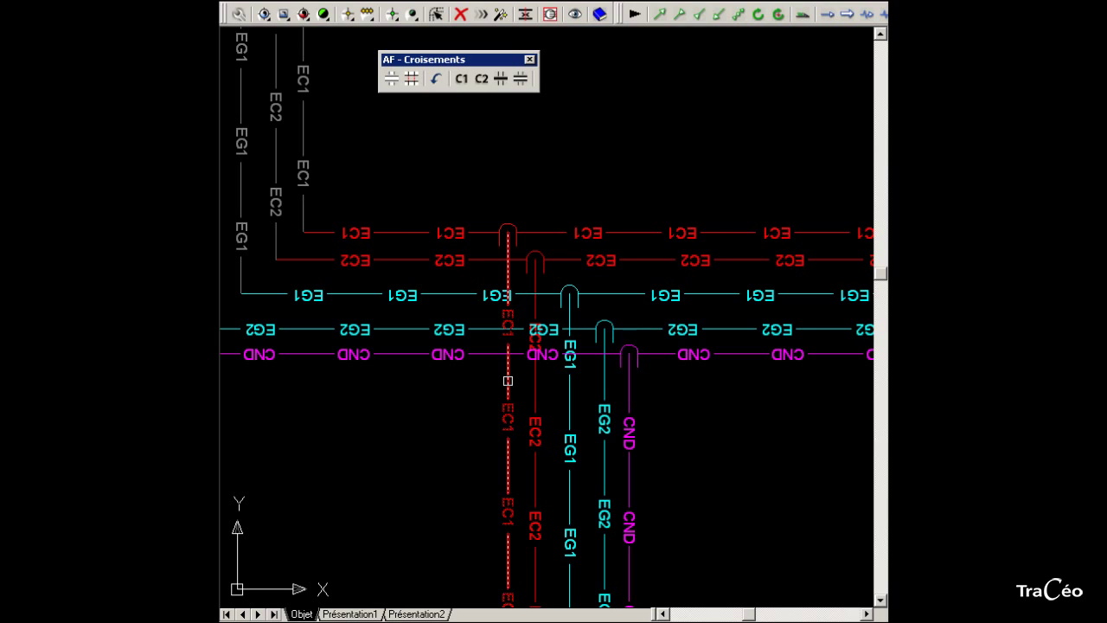
pyautogui.click(481, 381)
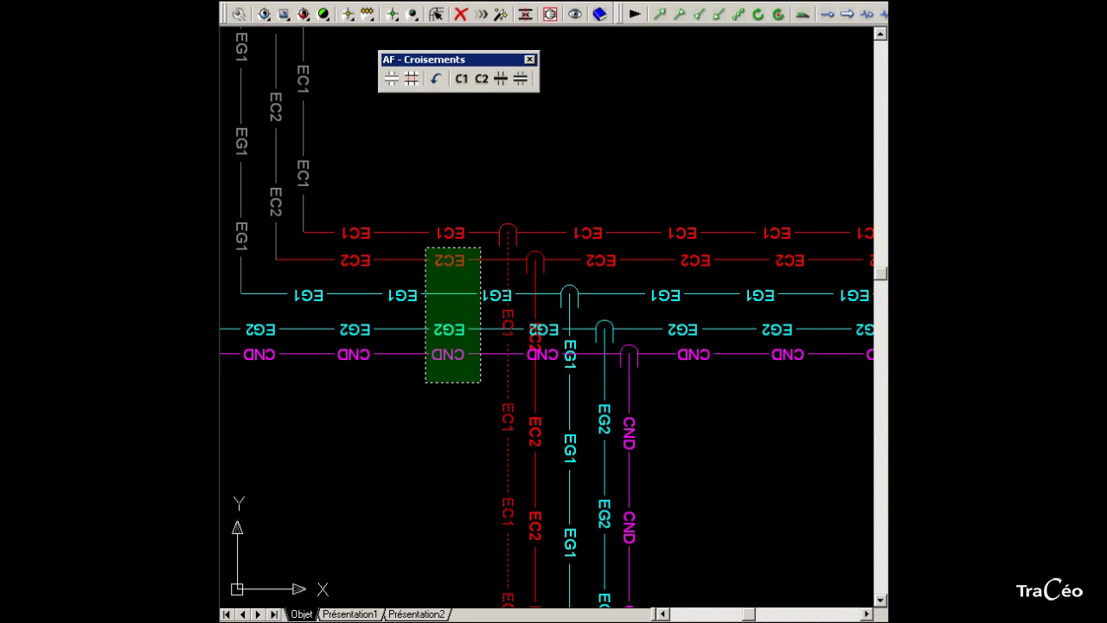
pyautogui.click(425, 248)
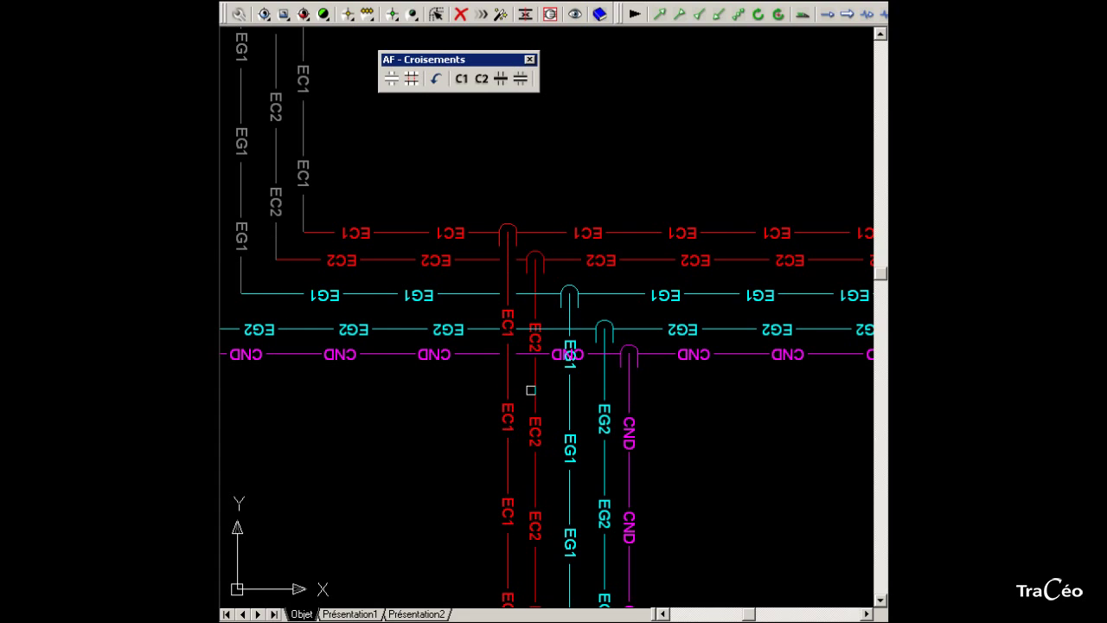
# - Break the horizontal CND, EG2 and EG1 pipes where they cross the vertical EC2 pipe
pyautogui.click(521, 354)
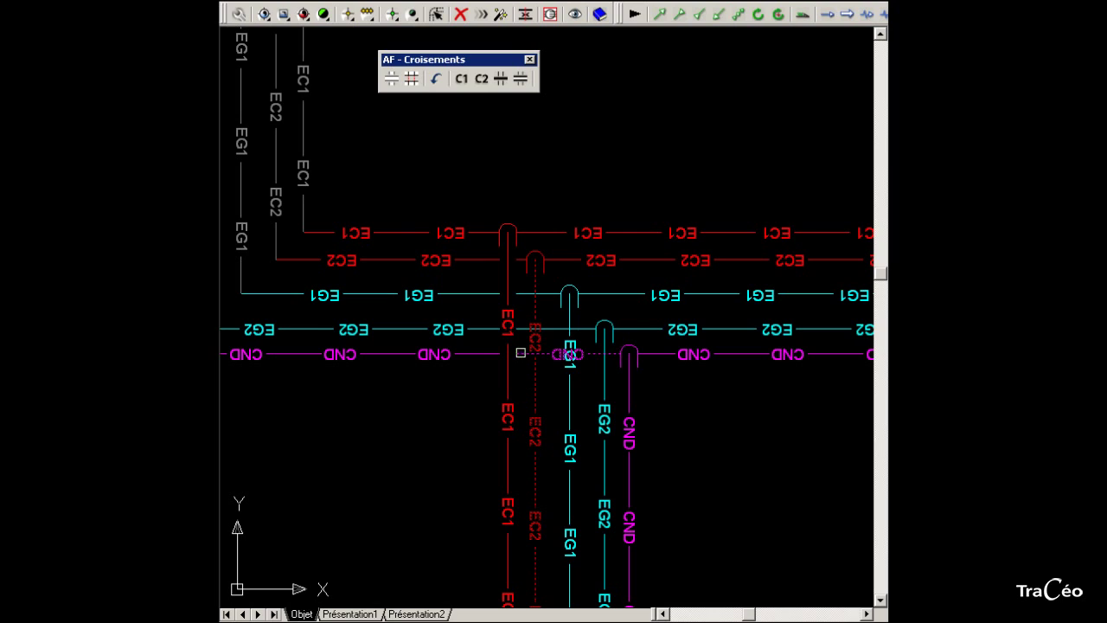
pyautogui.click(520, 329)
pyautogui.rightClick(520, 294)
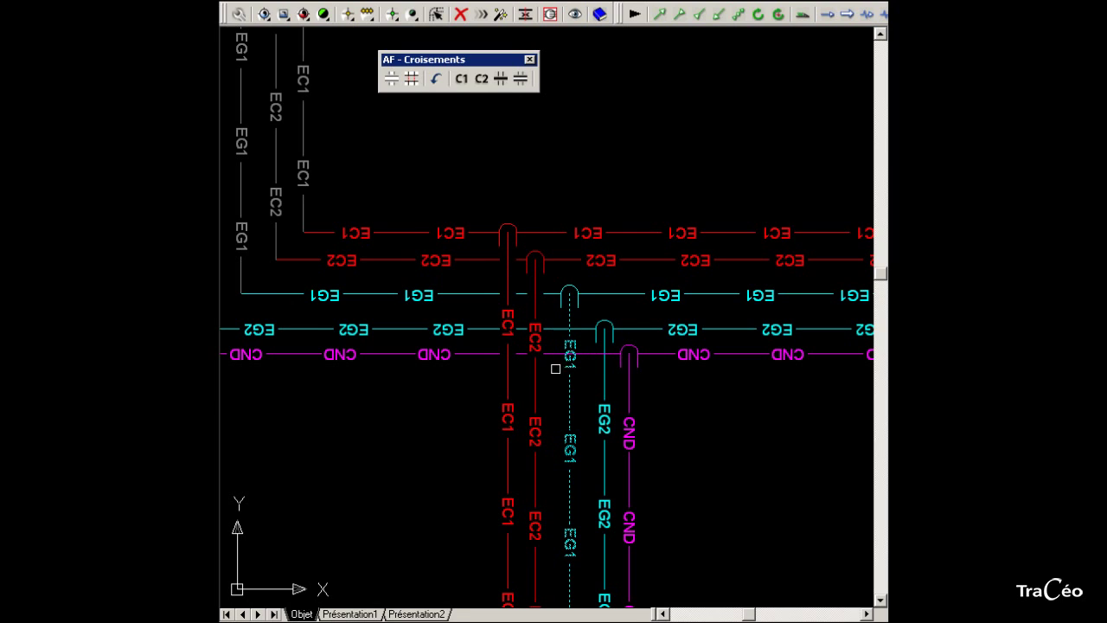
# - Break the horizontal EG2 and CND pipes at the vertical EG1 pipe, and the horizontal CND pipe at the vertical EG2 pipe
pyautogui.click(603, 378)
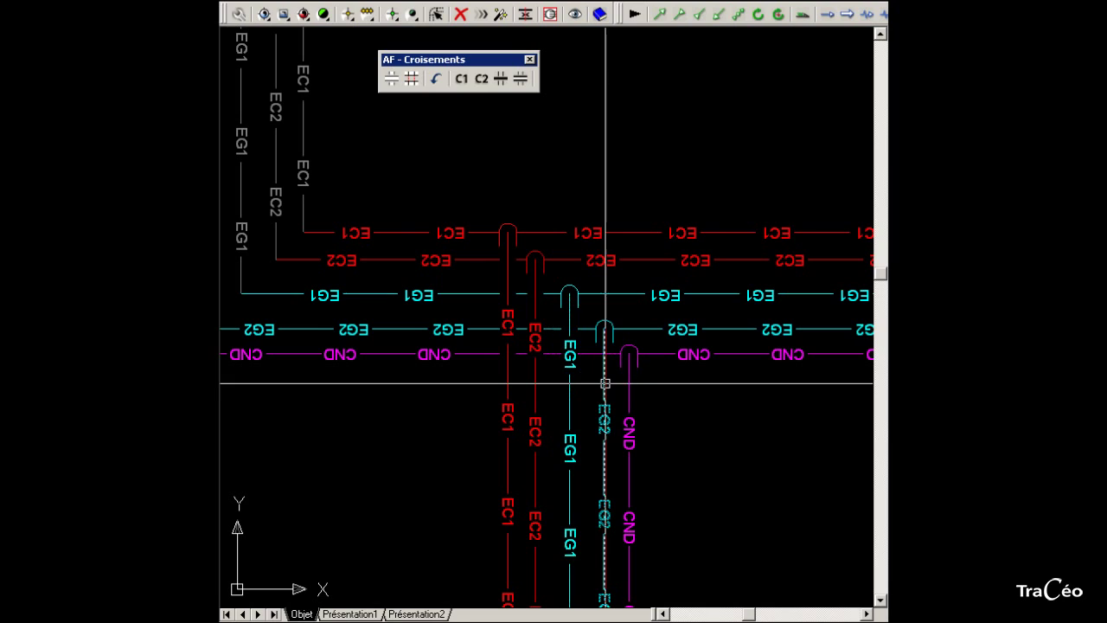
pyautogui.rightClick(604, 387)
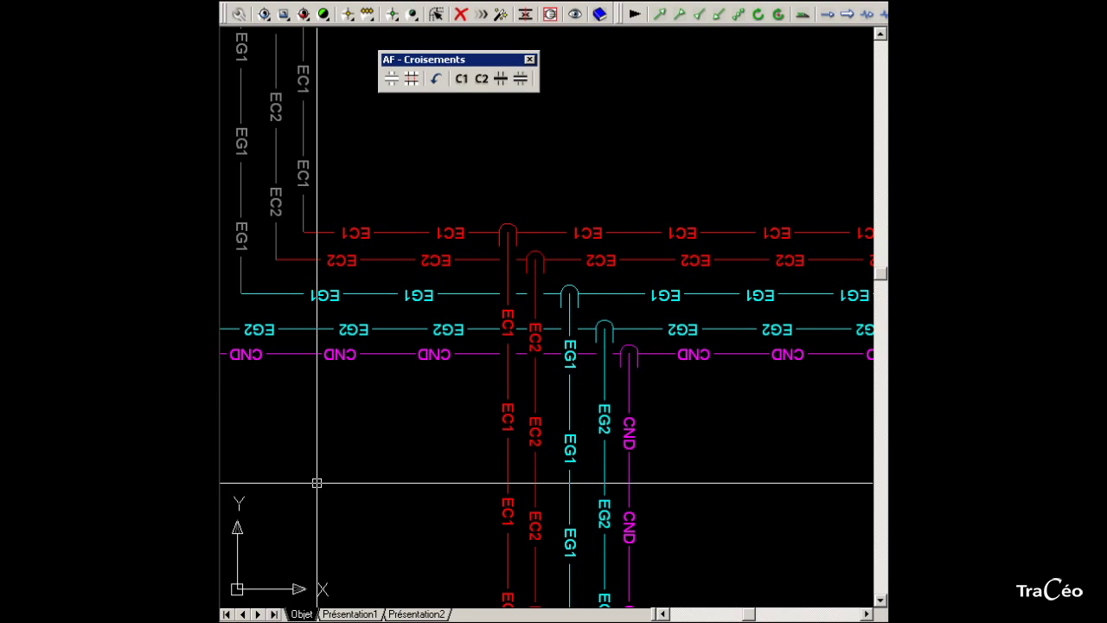
pyautogui.scroll(3, 688, 259)
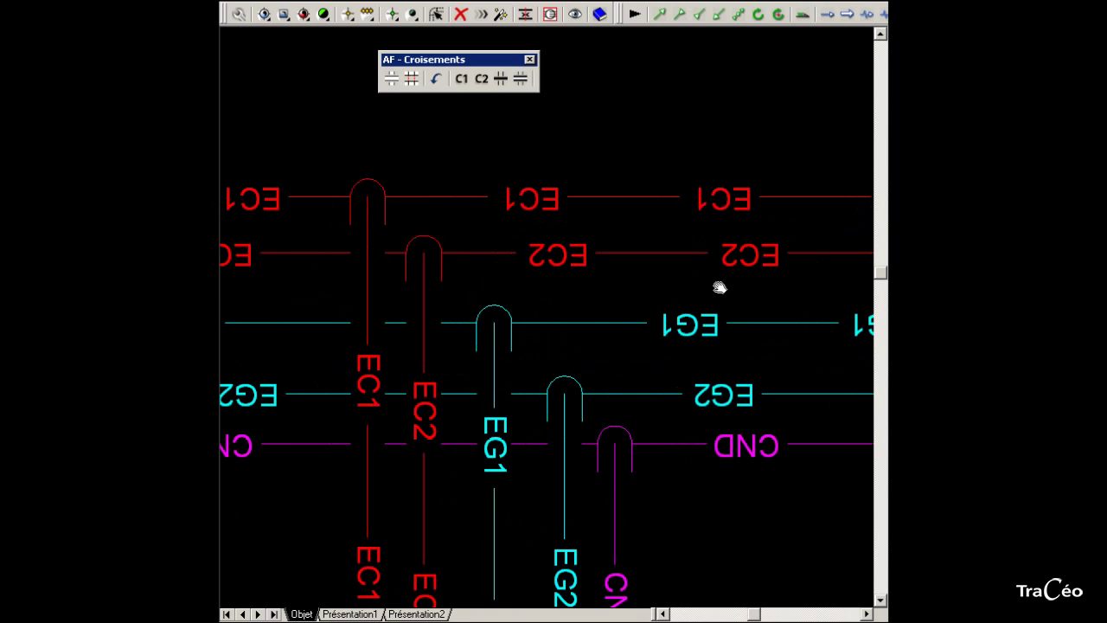